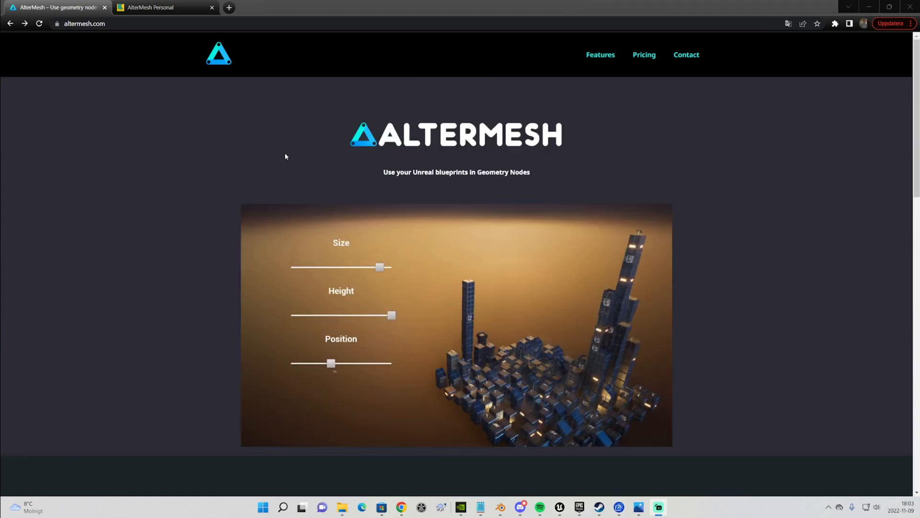
Open the AlterMesh Personal pay-what-you-want offer from the pricing section of the AlterMesh website
{"action": "scroll", "coordinate": [300, 149], "scroll_direction": "down", "scroll_amount": 8}
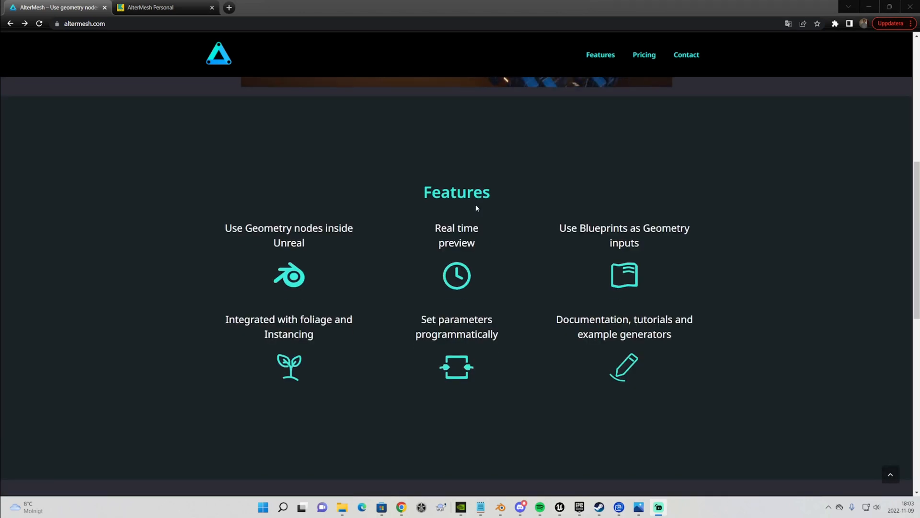
{"action": "scroll", "coordinate": [476, 204], "scroll_direction": "down", "scroll_amount": 8}
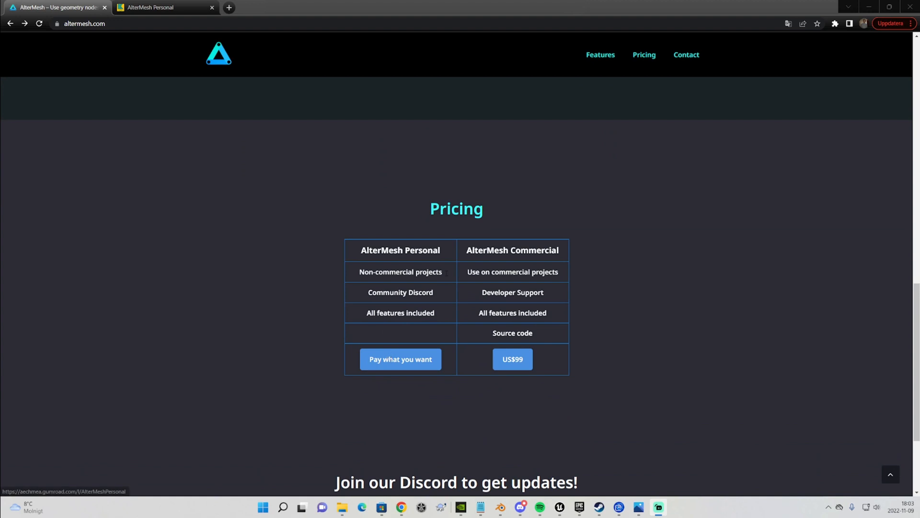
{"action": "left_click_drag", "start_coordinate": [375, 250], "coordinate": [440, 249]}
{"action": "left_click", "coordinate": [397, 360]}
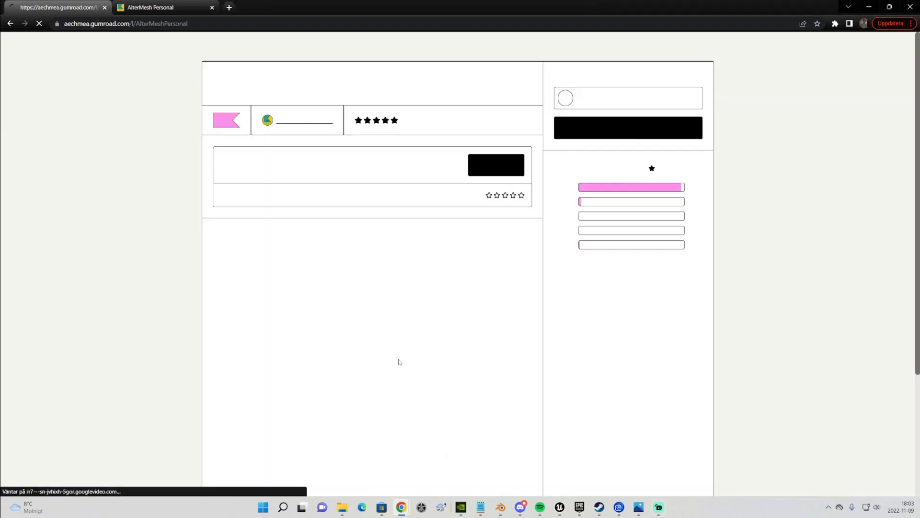
Name a price of 0 and purchase AlterMesh Personal
{"action": "left_click", "coordinate": [599, 380]}
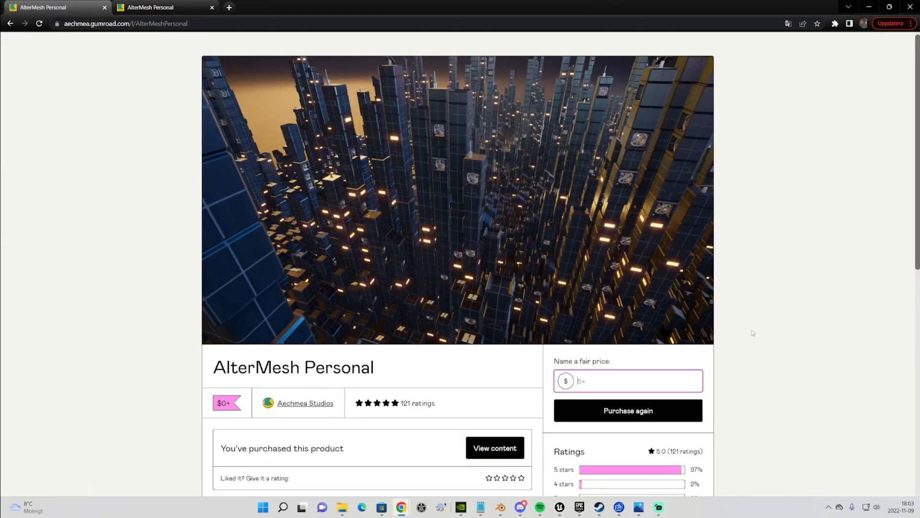
{"action": "scroll", "coordinate": [749, 328], "scroll_direction": "down", "scroll_amount": 3}
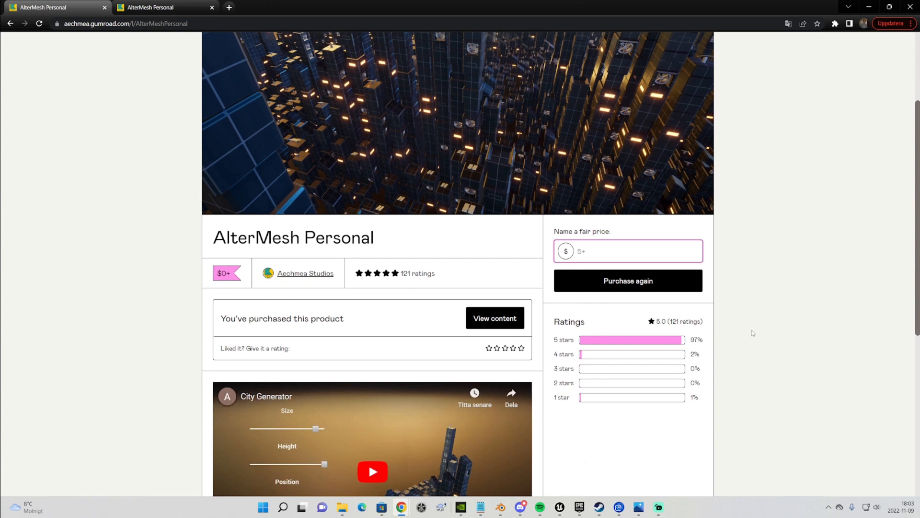
{"action": "left_click", "coordinate": [619, 284]}
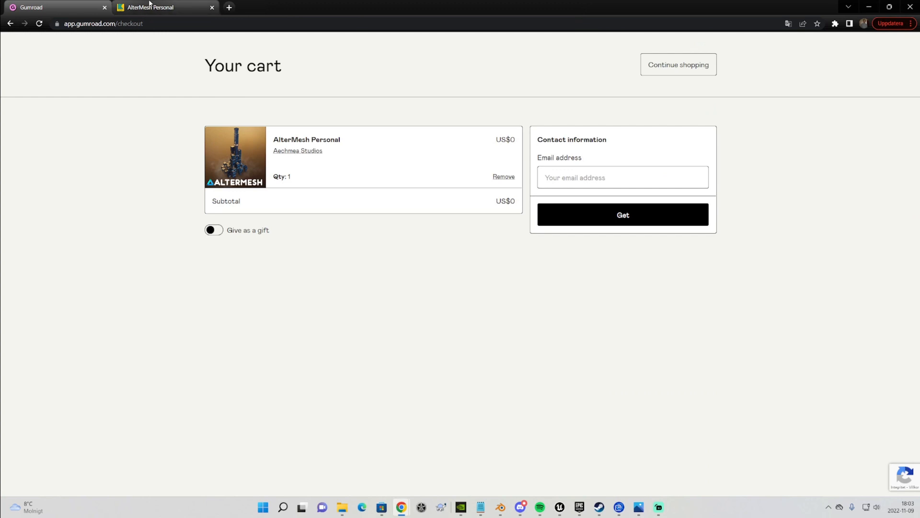
Switch to the AlterMesh Personal download page tab
{"action": "left_click", "coordinate": [149, 4]}
{"action": "left_click", "coordinate": [85, 9]}
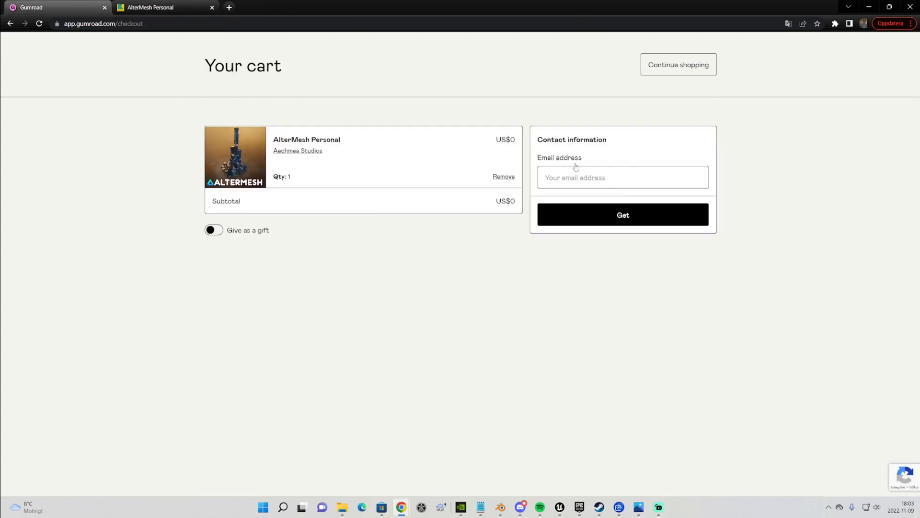
{"action": "left_click", "coordinate": [158, 7]}
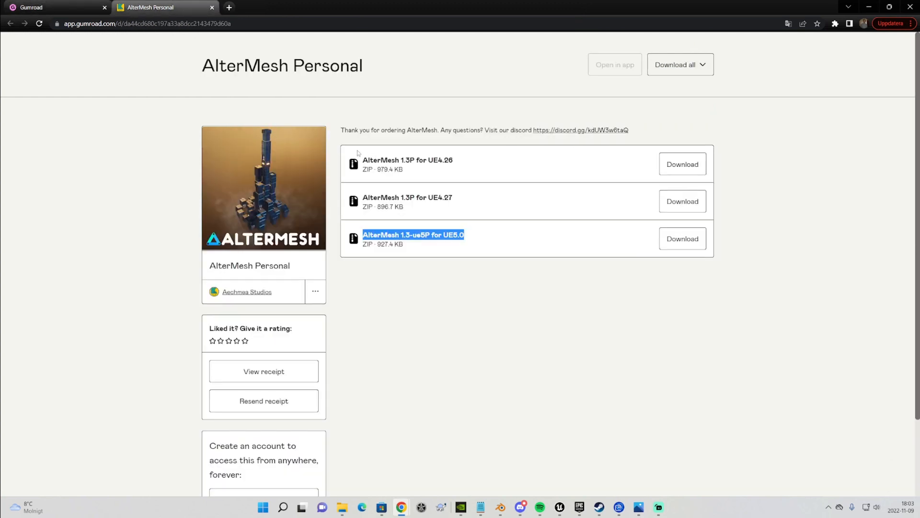
Highlight the AlterMesh 1.3-ue5P for UE5.0 download entry
{"action": "left_click_drag", "start_coordinate": [362, 159], "coordinate": [516, 283]}
{"action": "left_click", "coordinate": [421, 269]}
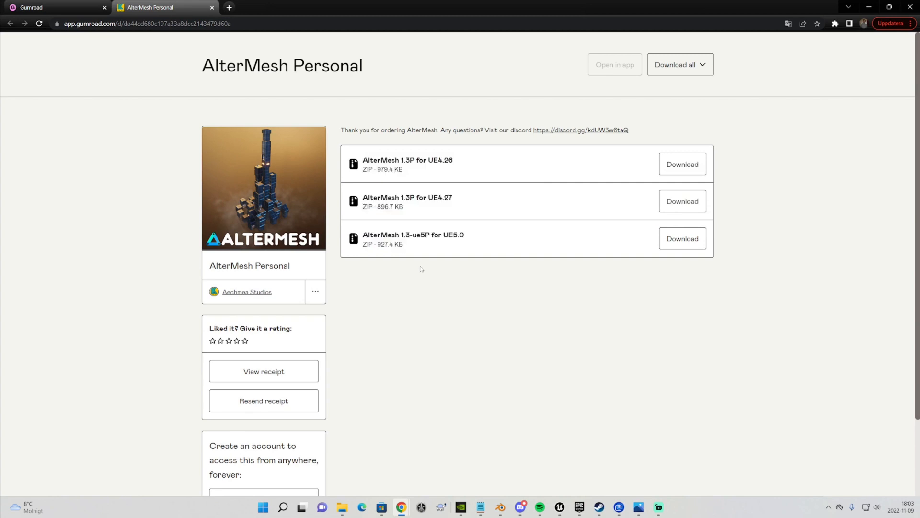
{"action": "left_click_drag", "start_coordinate": [363, 234], "coordinate": [507, 238]}
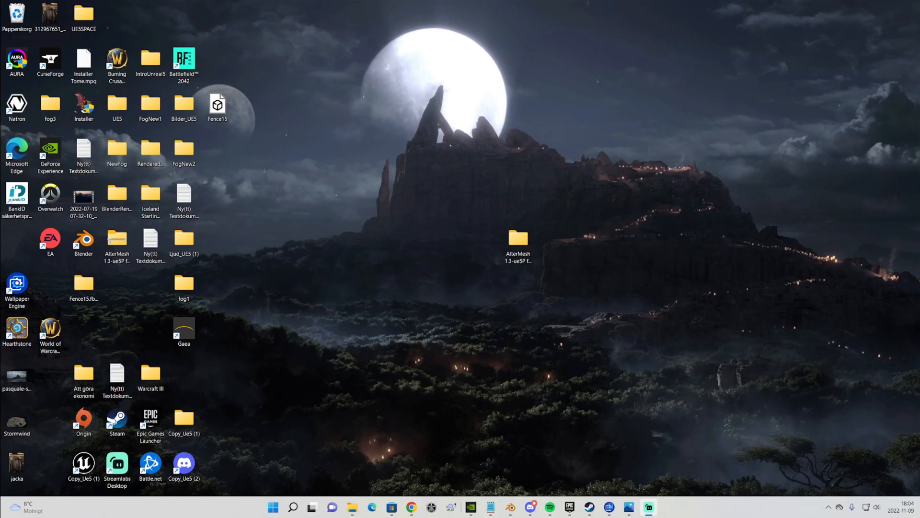
Open the Epic Games Launcher's Unreal Engine project library
{"action": "left_click_drag", "start_coordinate": [525, 237], "coordinate": [458, 238]}
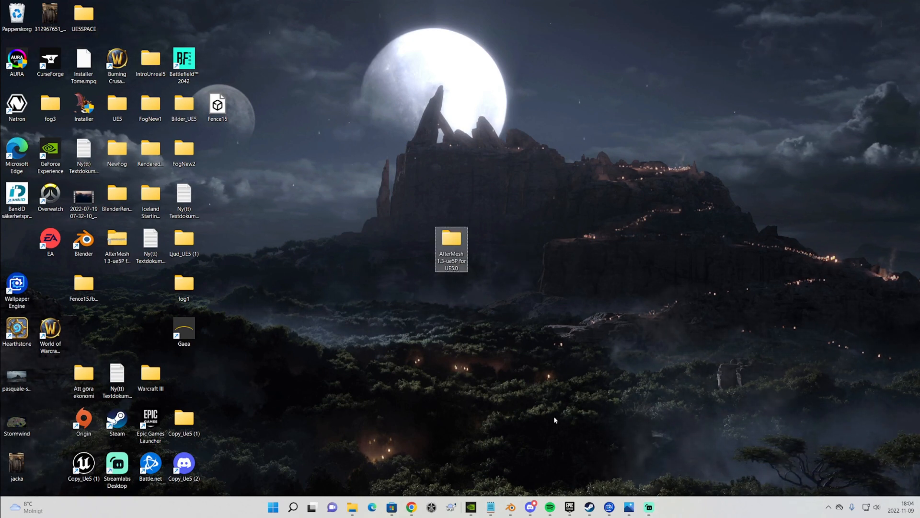
{"action": "left_click", "coordinate": [569, 506]}
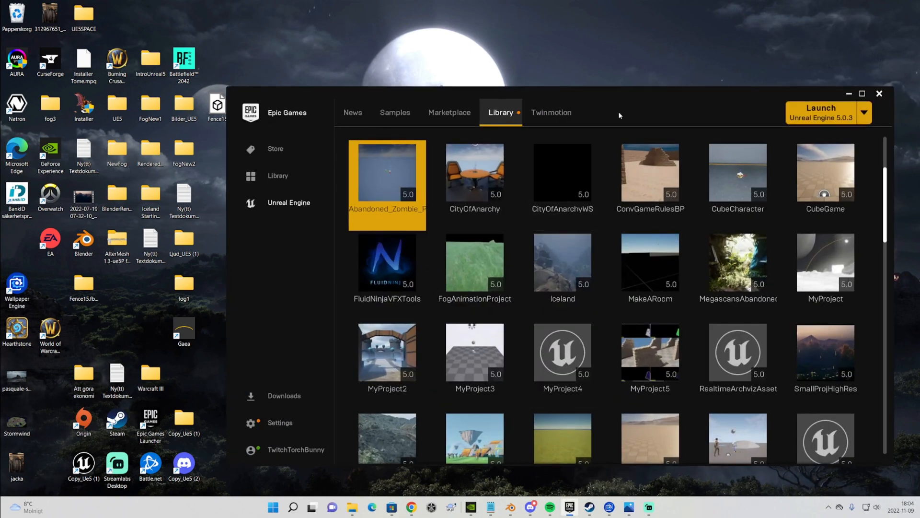
{"action": "left_click_drag", "start_coordinate": [608, 96], "coordinate": [632, 73]}
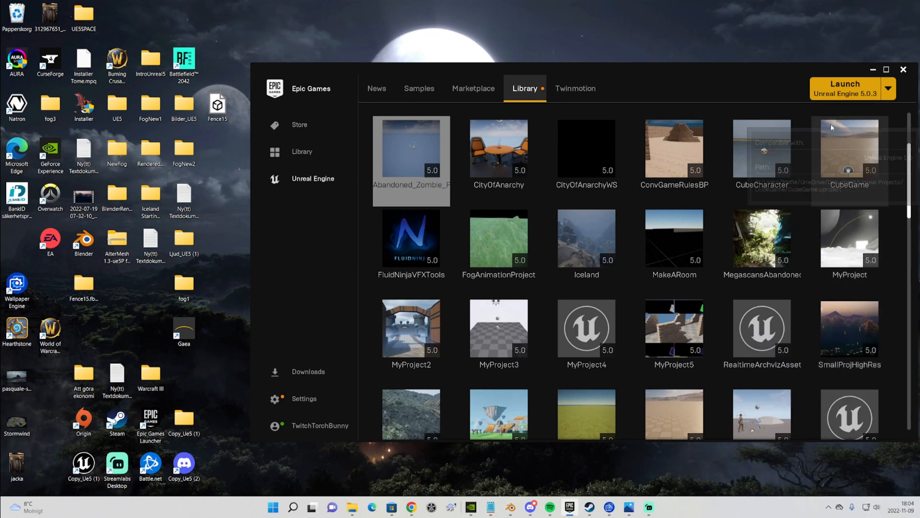
Show the Abandoned_Zombie_Pro project in its folder
{"action": "right_click", "coordinate": [409, 179]}
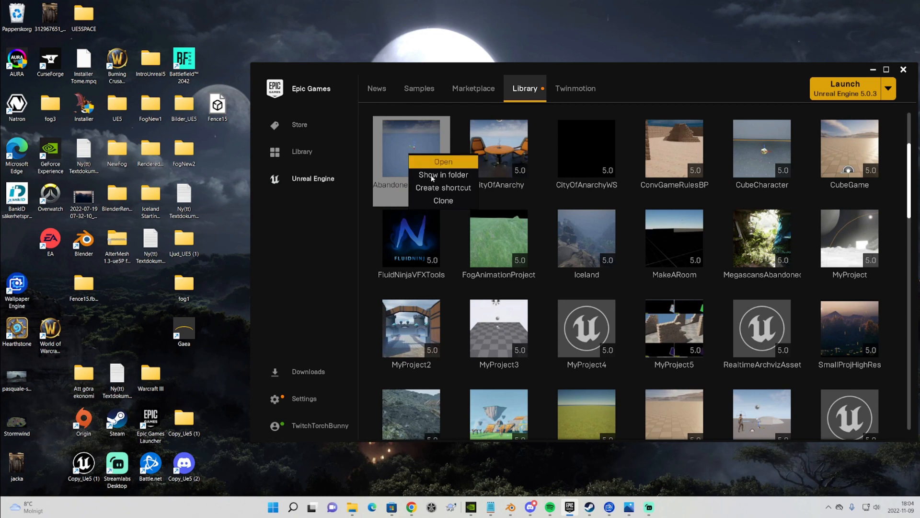
{"action": "left_click", "coordinate": [443, 181]}
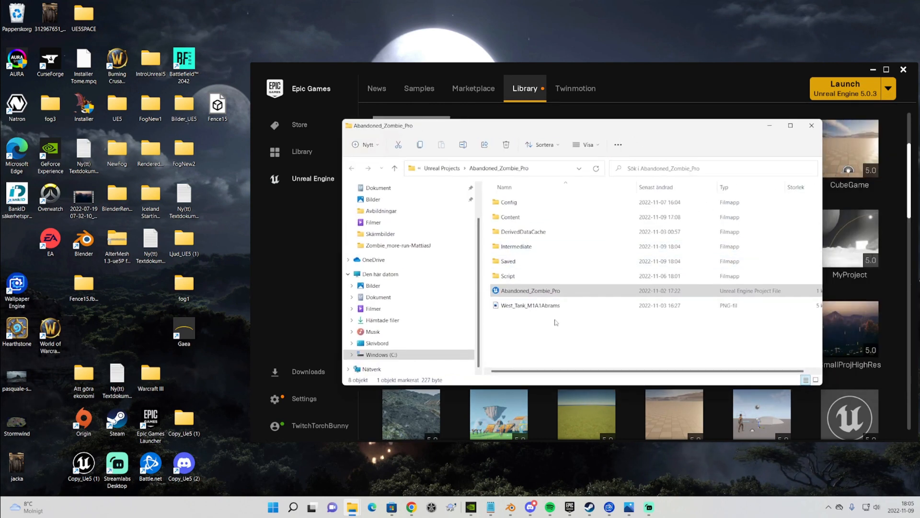
Create a new folder named Plugins inside the Abandoned_Zombie_Pro project folder
{"action": "right_click", "coordinate": [556, 322]}
{"action": "mouse_move", "coordinate": [589, 390]}
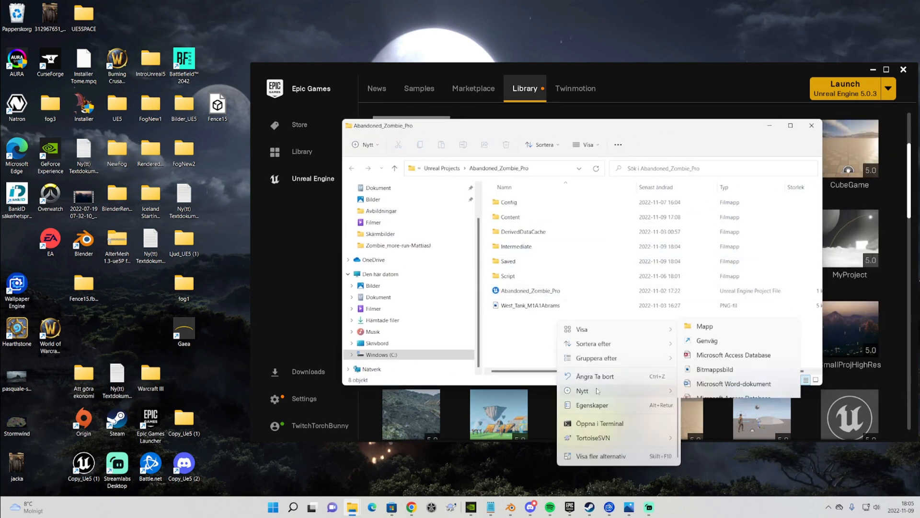
{"action": "left_click", "coordinate": [705, 246]}
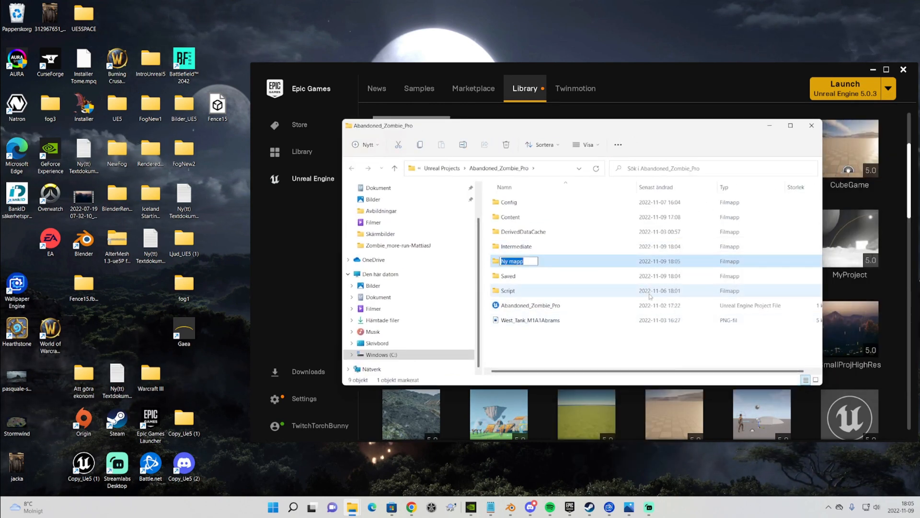
{"action": "type", "text": "Plugins"}
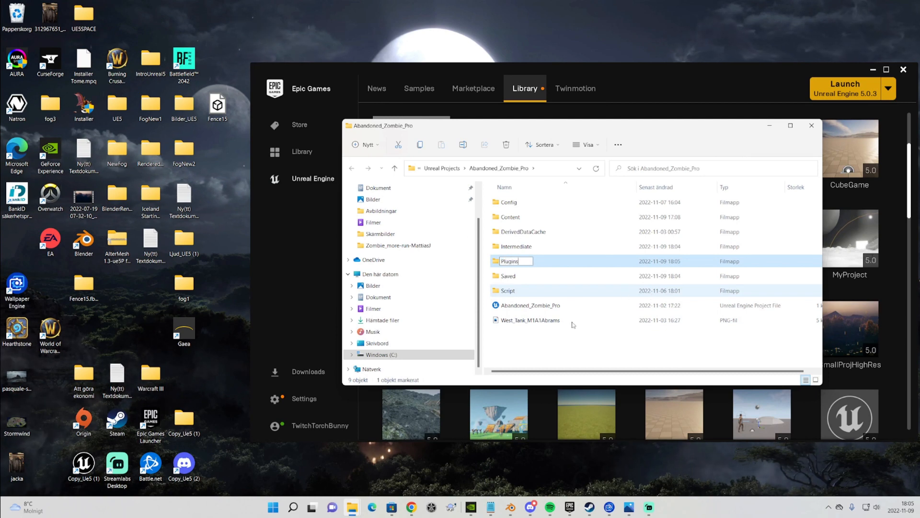
{"action": "key", "text": "Return"}
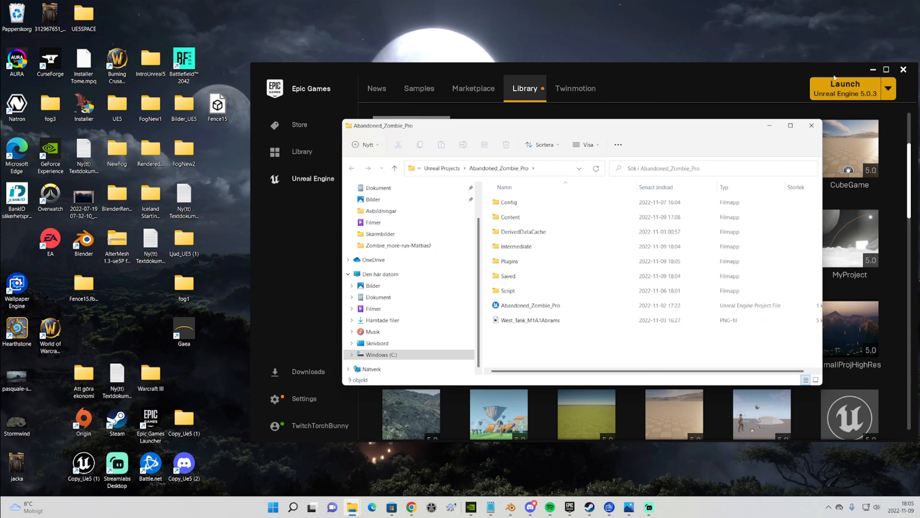
Open the extracted AlterMesh 1.3-ue5P for UE5.0 folder next to the project folder
{"action": "left_click", "coordinate": [873, 70]}
{"action": "left_click_drag", "start_coordinate": [516, 131], "coordinate": [668, 83]}
{"action": "left_click", "coordinate": [448, 245]}
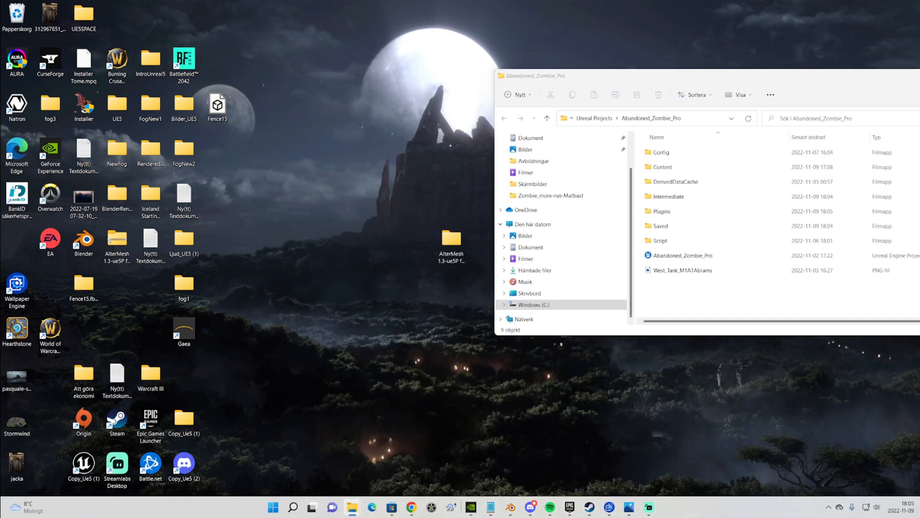
{"action": "left_click_drag", "start_coordinate": [0, 35], "coordinate": [338, 22]}
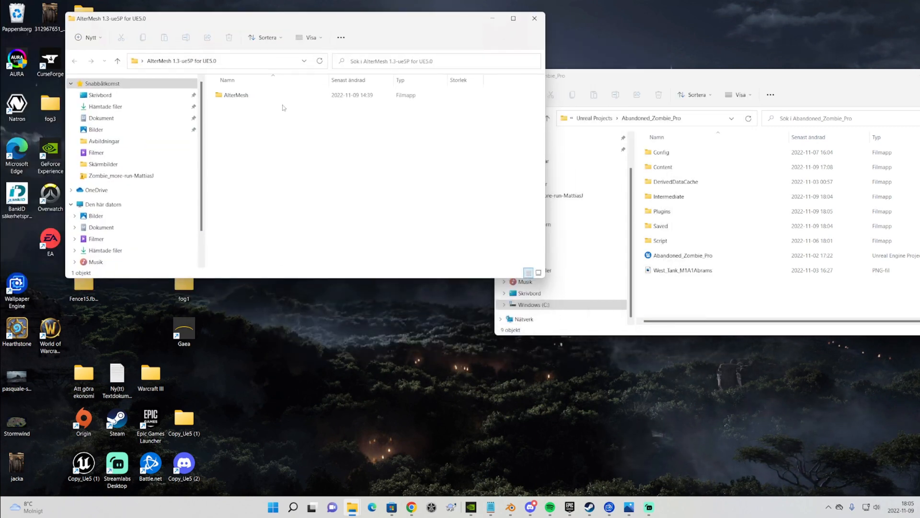
Move the AlterMesh folder into the project's Plugins folder
{"action": "left_click_drag", "start_coordinate": [267, 98], "coordinate": [542, 169]}
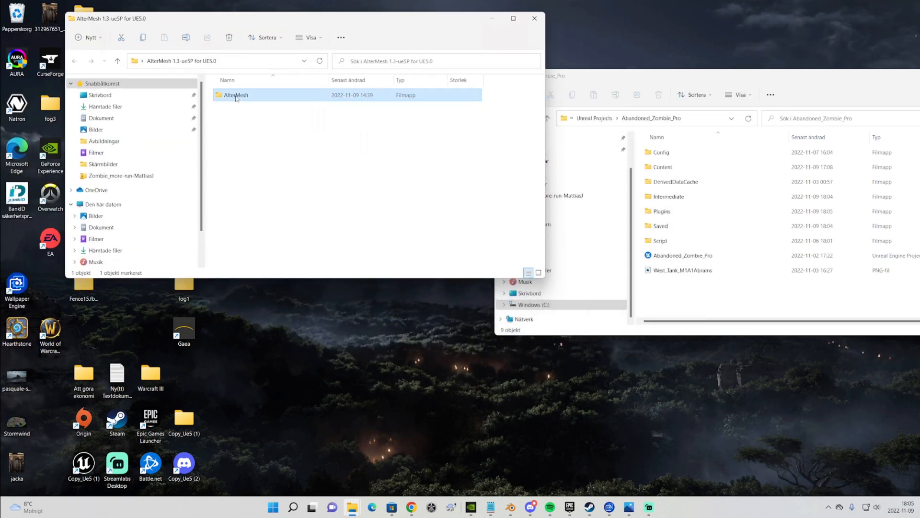
{"action": "left_click_drag", "start_coordinate": [237, 96], "coordinate": [653, 211]}
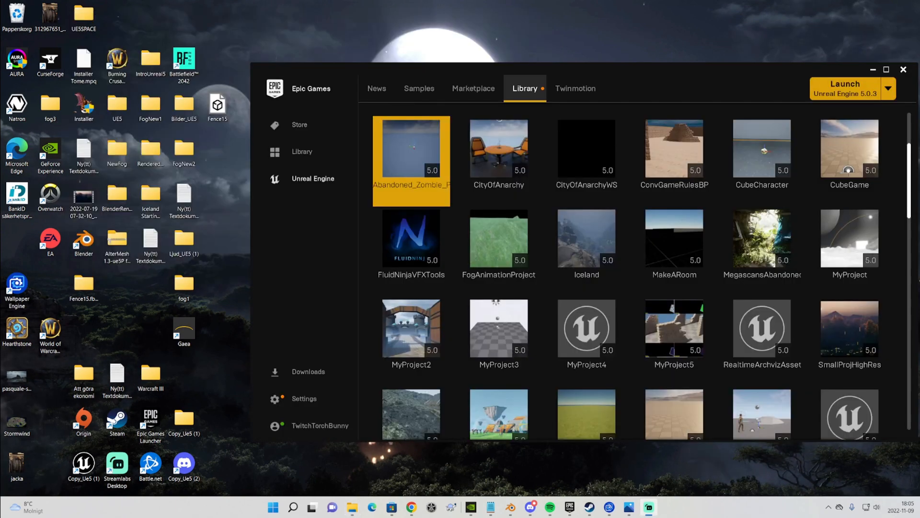
Open the Abandoned_Zombie_Pro project and accept the AlterMesh Personal EULA
{"action": "mouse_move", "coordinate": [410, 148]}
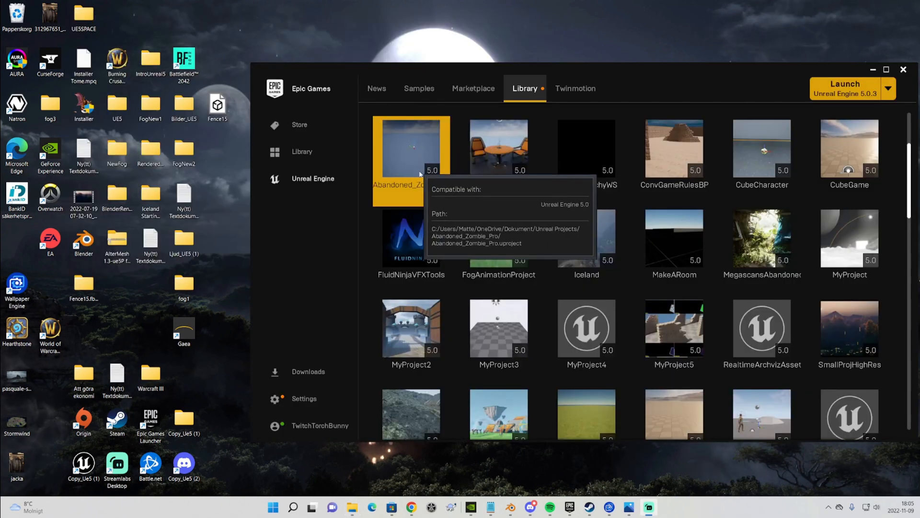
{"action": "double_click", "coordinate": [424, 134]}
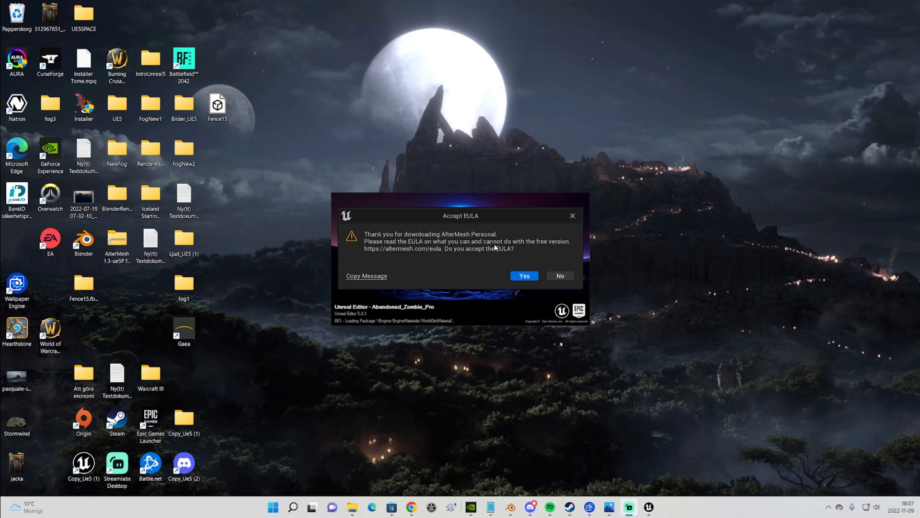
{"action": "left_click", "coordinate": [527, 278]}
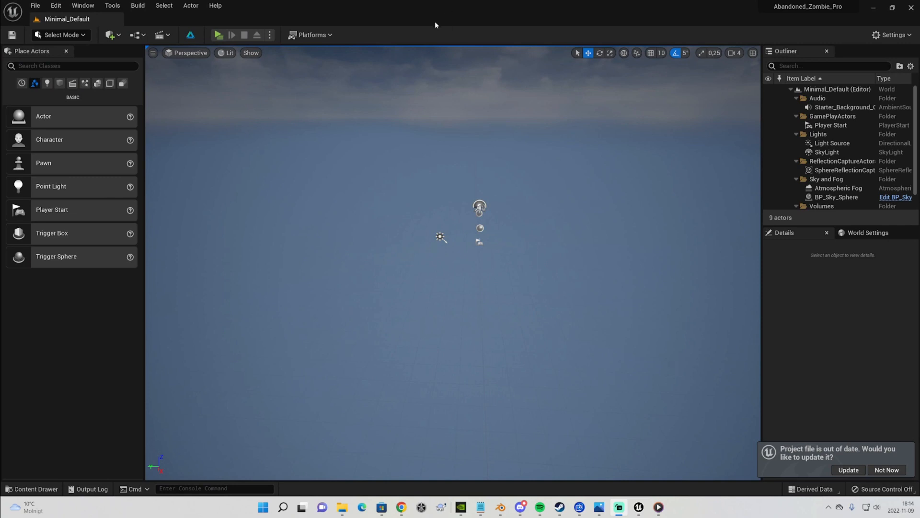
Open Project Settings and search for altermesh
{"action": "left_click", "coordinate": [56, 5]}
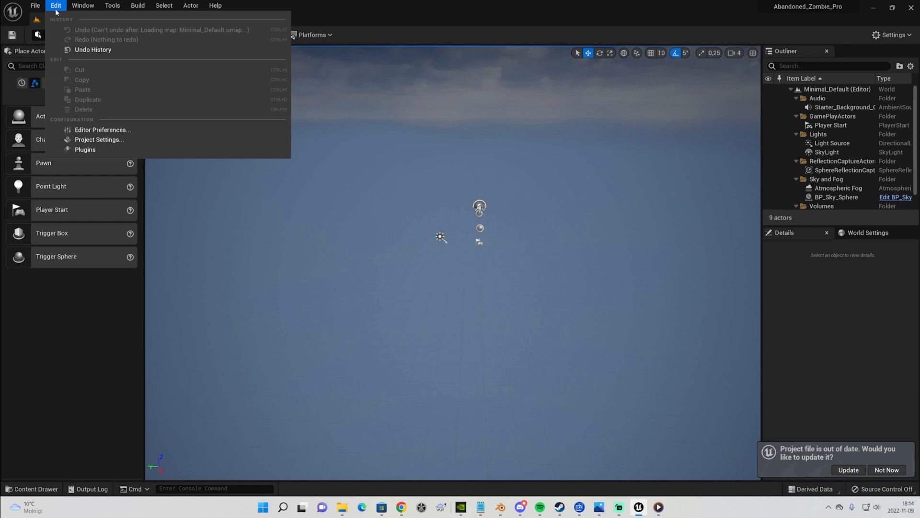
{"action": "left_click", "coordinate": [91, 139]}
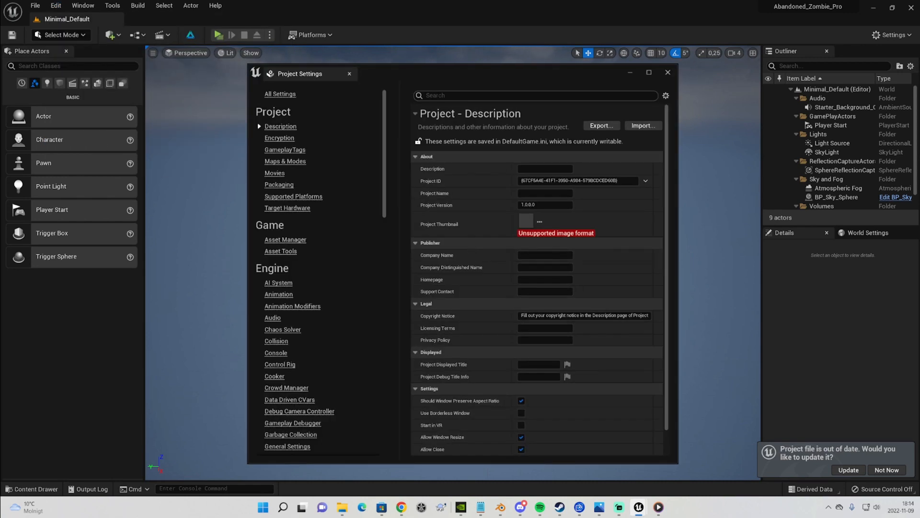
{"action": "type", "text": "altermesh"}
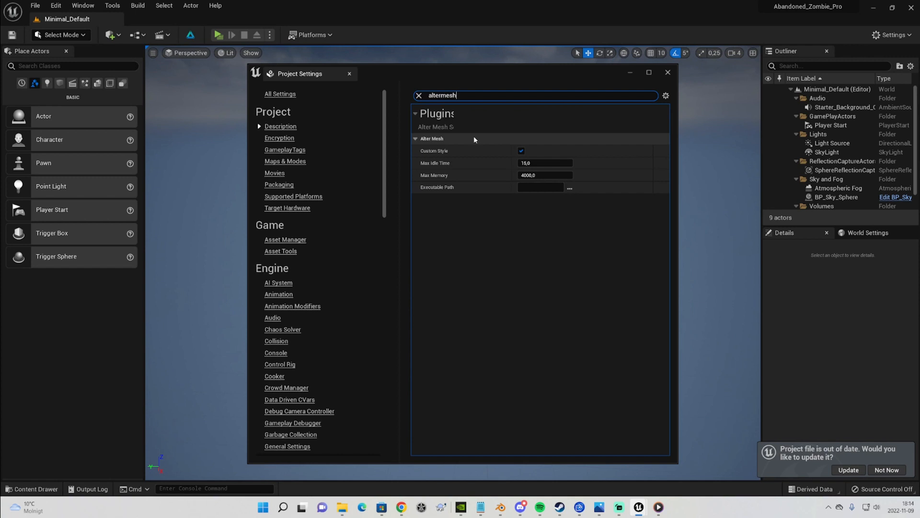
Set the AlterMesh Executable Path to the blender program in C:\Program\Blender Foundation\Blender 3.2
{"action": "left_click", "coordinate": [570, 188]}
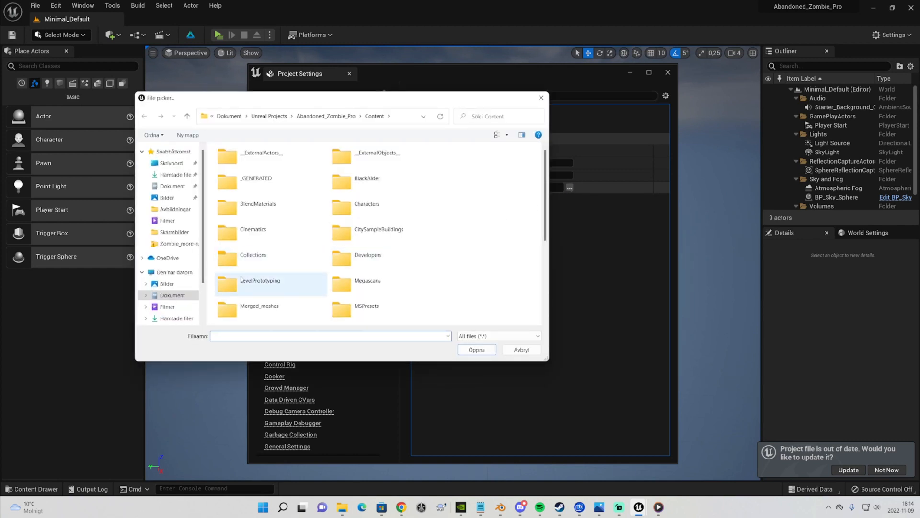
{"action": "scroll", "coordinate": [191, 296], "scroll_direction": "down", "scroll_amount": 1}
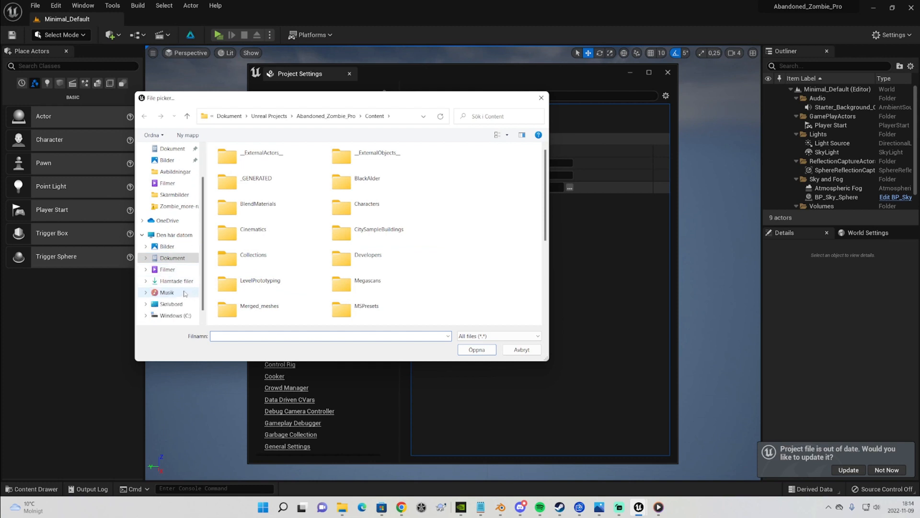
{"action": "left_click", "coordinate": [174, 236]}
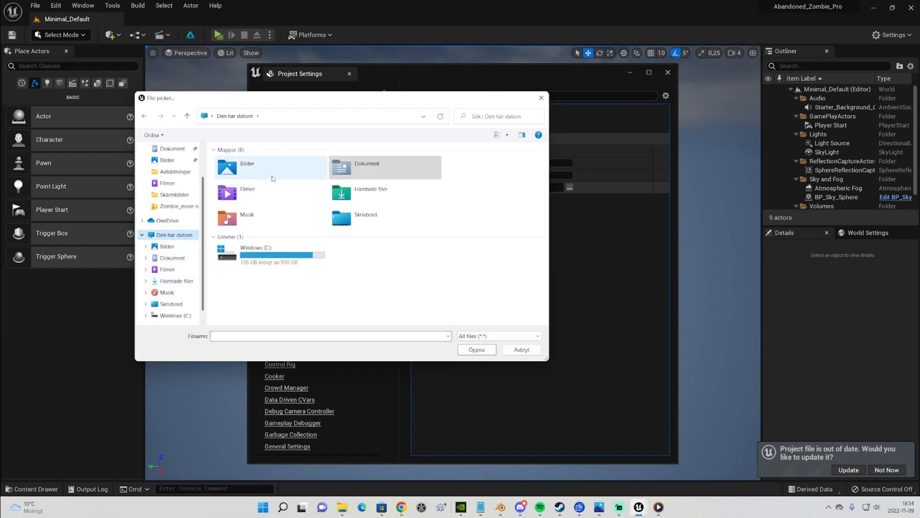
{"action": "double_click", "coordinate": [254, 250]}
{"action": "double_click", "coordinate": [243, 223]}
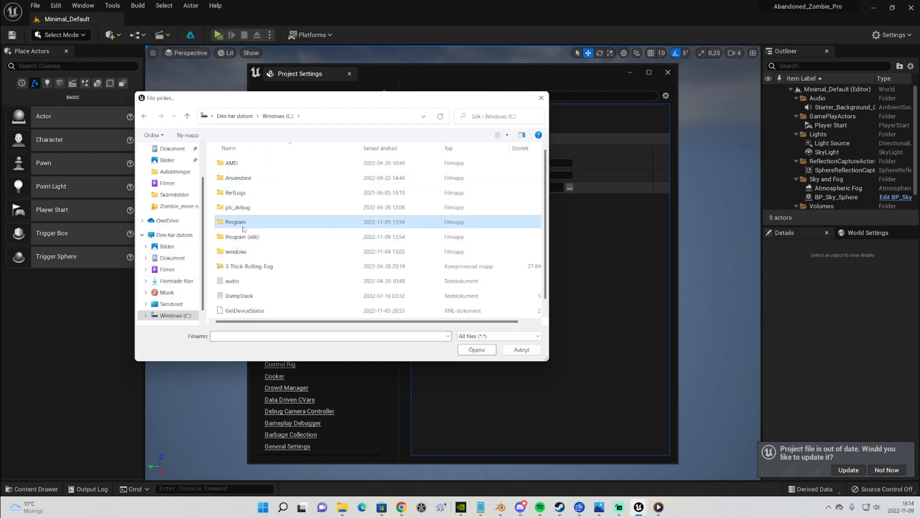
{"action": "double_click", "coordinate": [256, 181]}
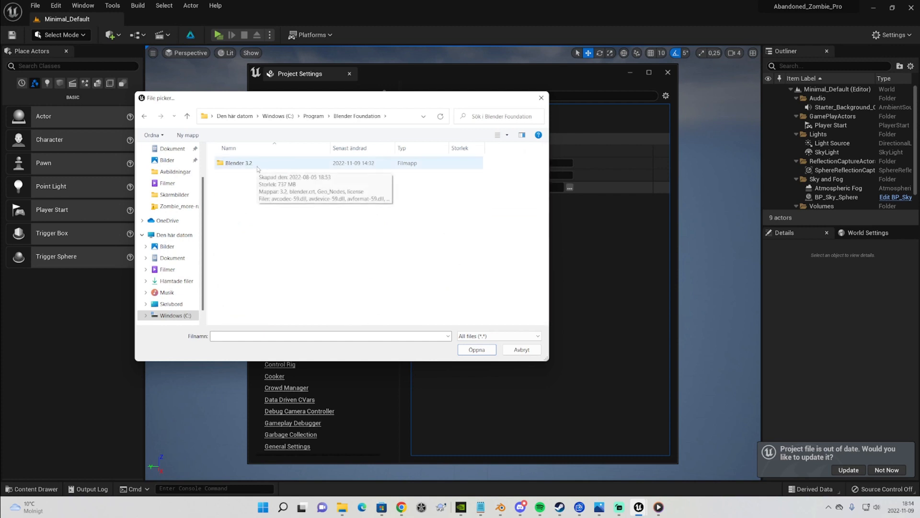
{"action": "double_click", "coordinate": [258, 166]}
{"action": "scroll", "coordinate": [337, 219], "scroll_direction": "down", "scroll_amount": 4}
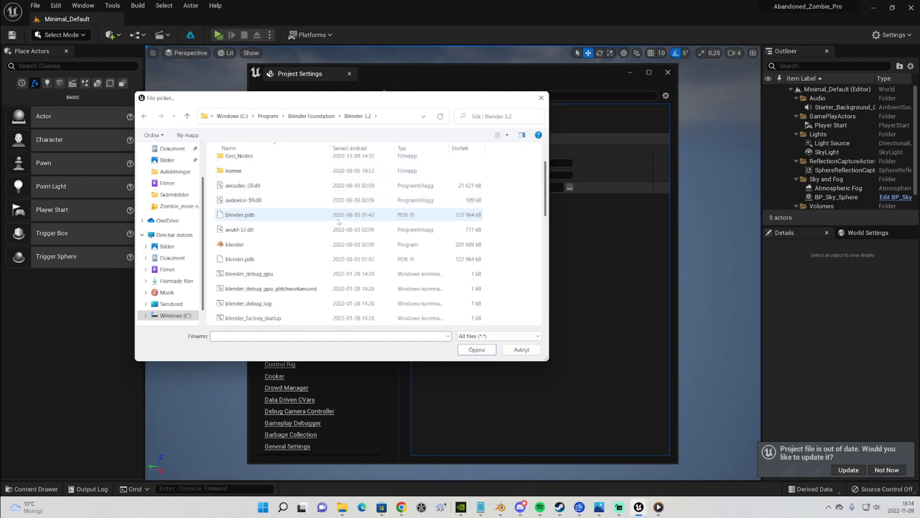
{"action": "scroll", "coordinate": [258, 237], "scroll_direction": "up", "scroll_amount": 3}
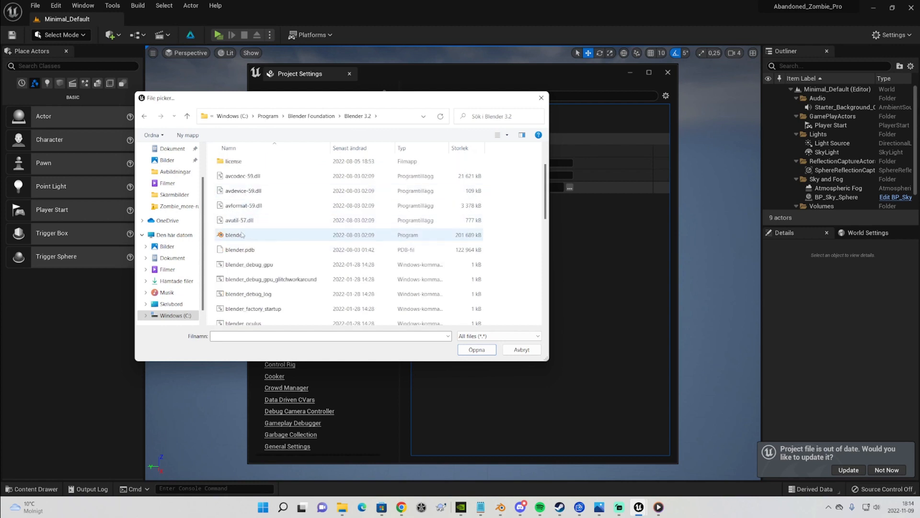
{"action": "left_click", "coordinate": [259, 236]}
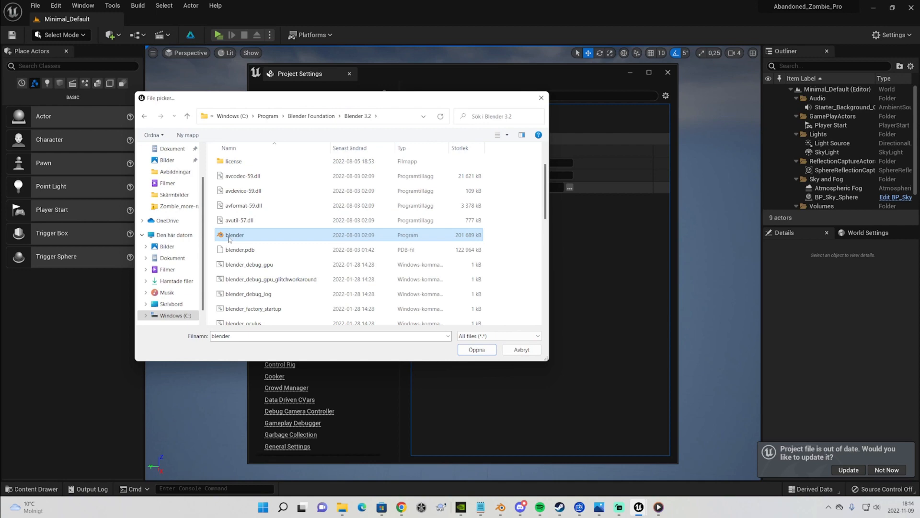
{"action": "left_click", "coordinate": [474, 350]}
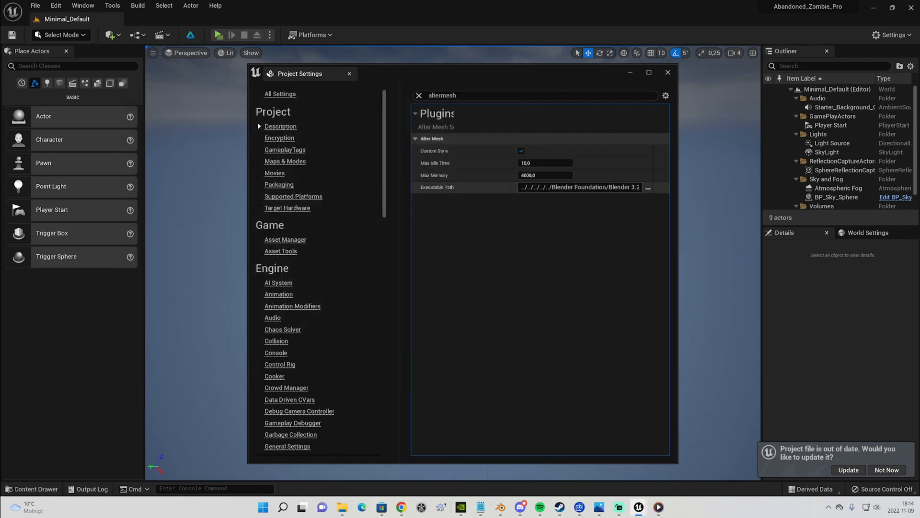
Close Project Settings and accept the update of the out-of-date project file
{"action": "left_click", "coordinate": [668, 73]}
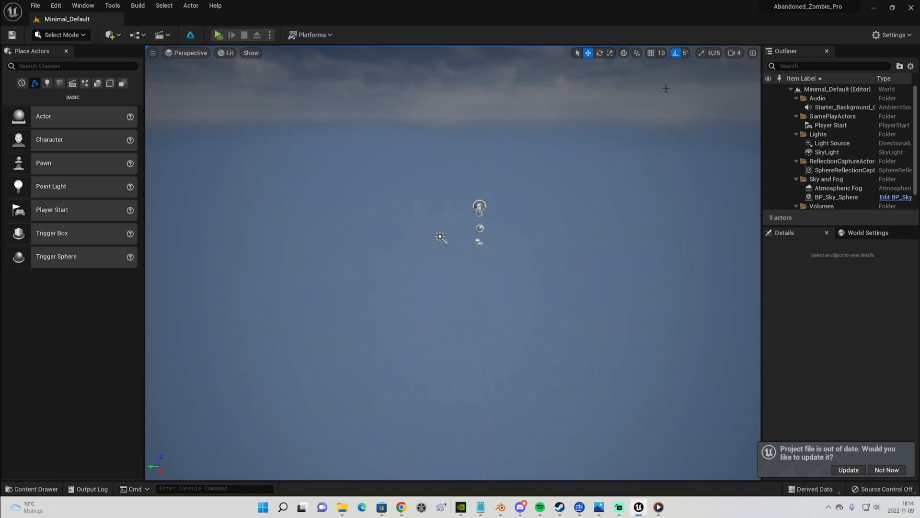
{"action": "left_click", "coordinate": [849, 470]}
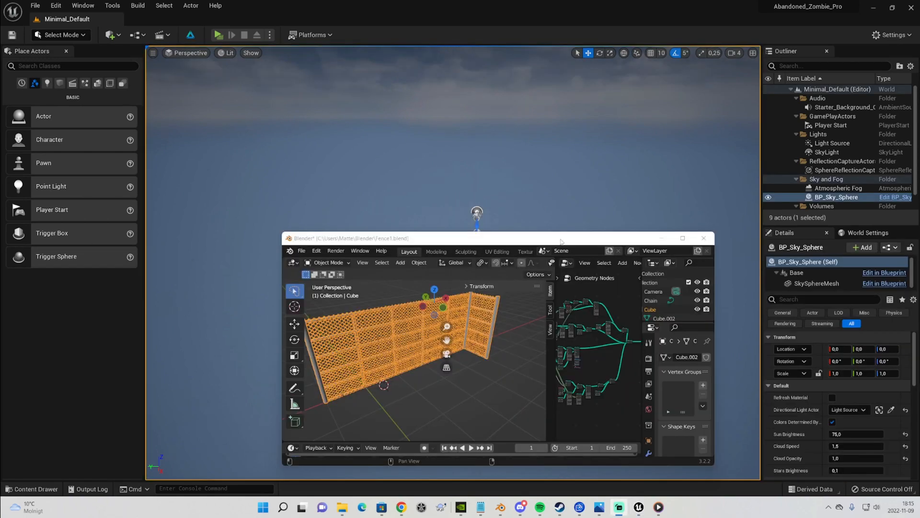
Maximize the Blender fence scene and save it as Fence2.blend in the Blender folder
{"action": "double_click", "coordinate": [561, 241]}
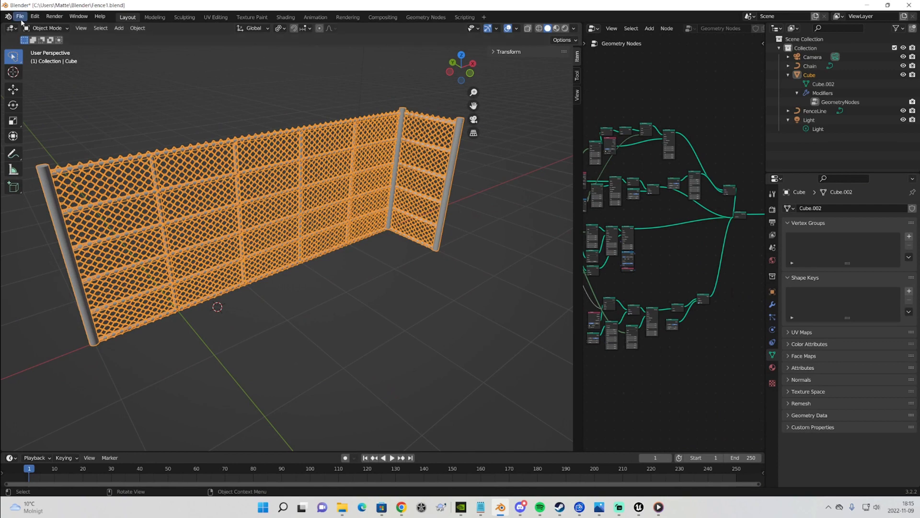
{"action": "scroll", "coordinate": [481, 261], "scroll_direction": "down", "scroll_amount": 1}
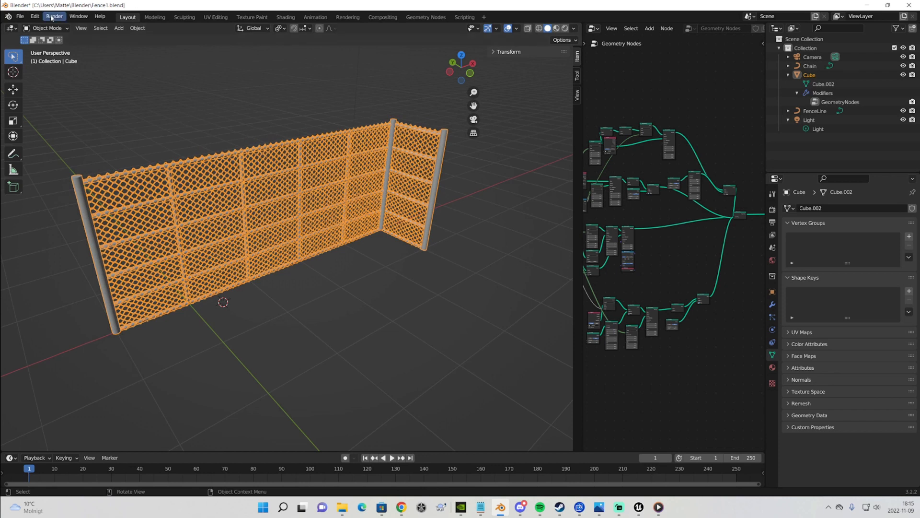
{"action": "left_click", "coordinate": [17, 18]}
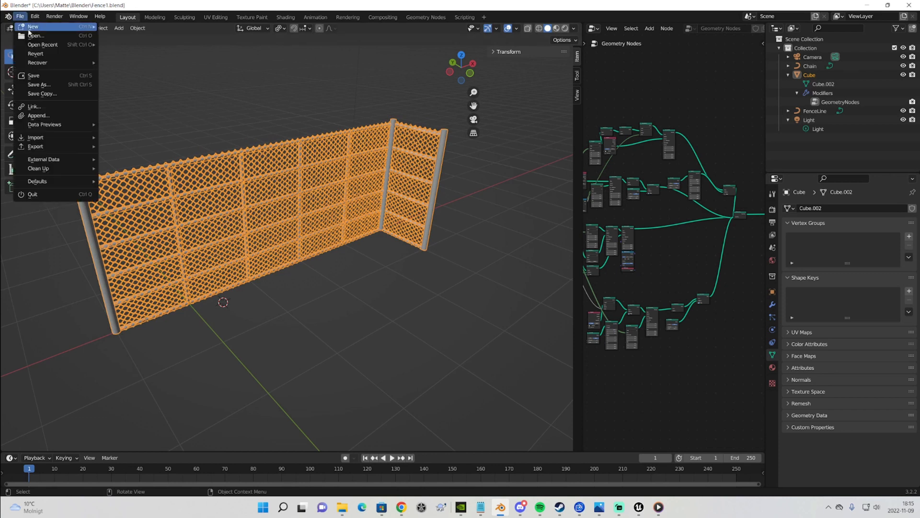
{"action": "left_click", "coordinate": [62, 85]}
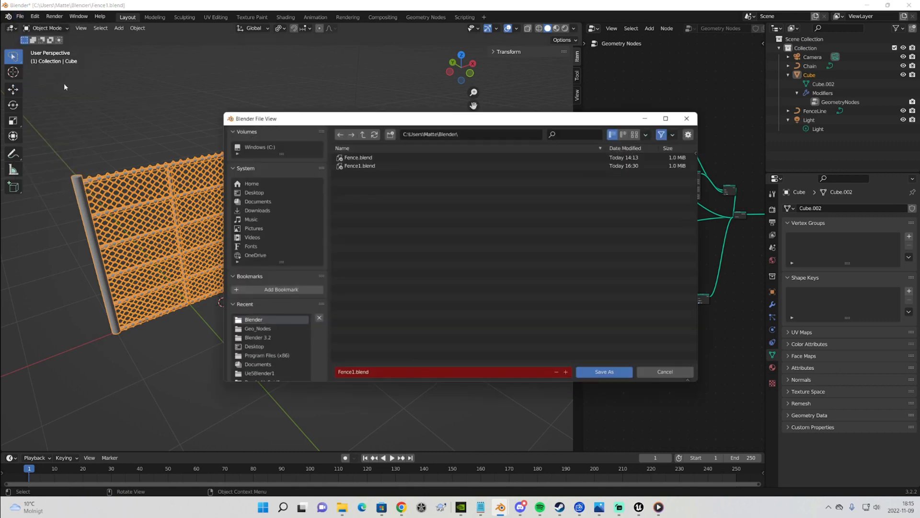
{"action": "left_click", "coordinate": [386, 377]}
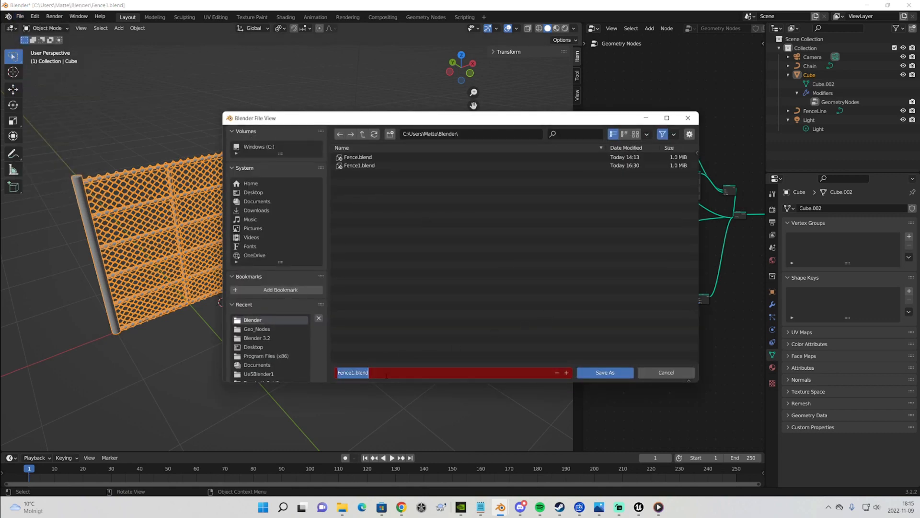
{"action": "left_click", "coordinate": [354, 373]}
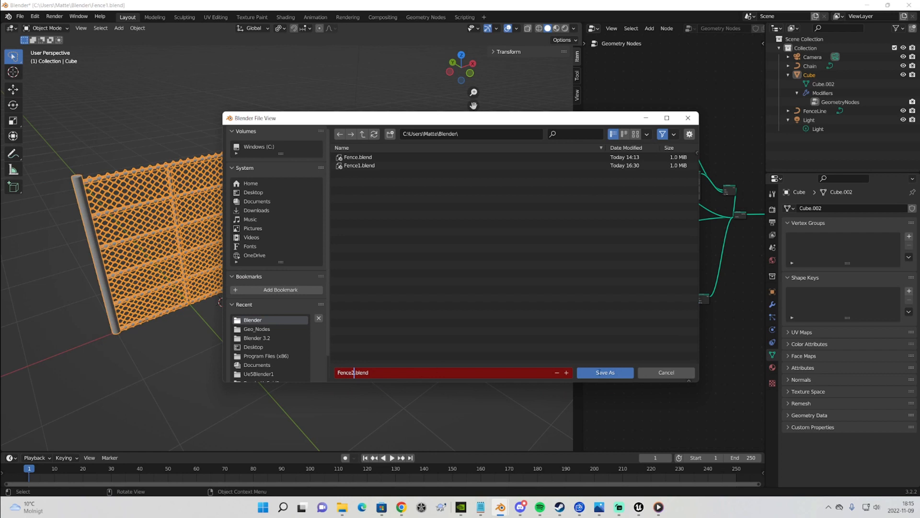
{"action": "left_click", "coordinate": [599, 372]}
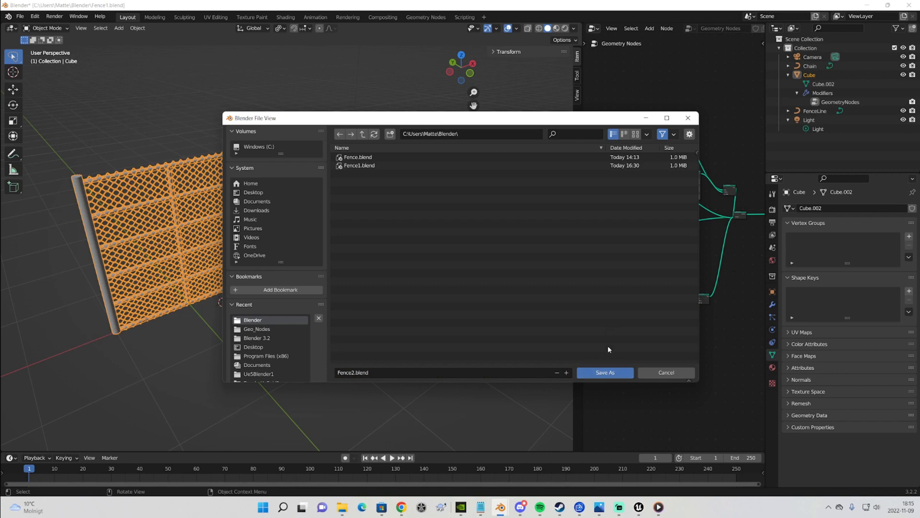
{"action": "left_click", "coordinate": [605, 372]}
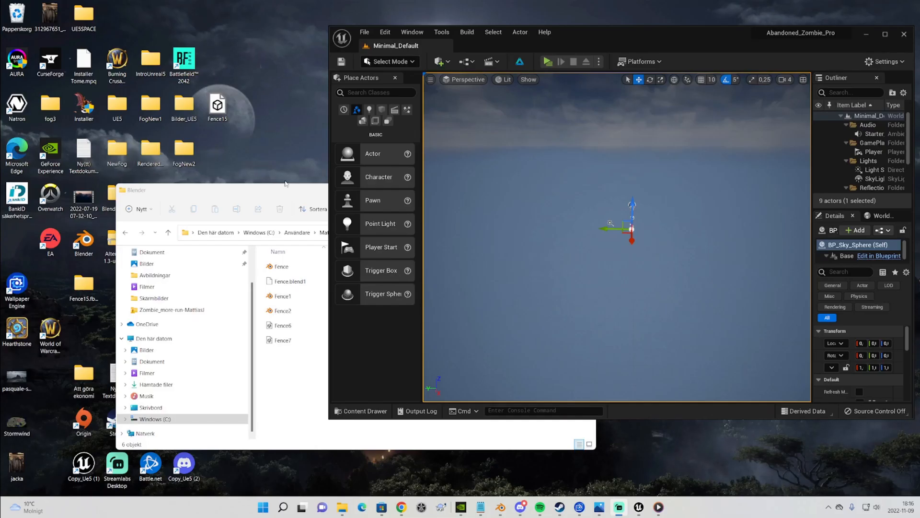
Open the Content Drawer at the project's Content folder and turn off the Material filter
{"action": "left_click_drag", "start_coordinate": [285, 182], "coordinate": [196, 86]}
{"action": "left_click", "coordinate": [590, 150]}
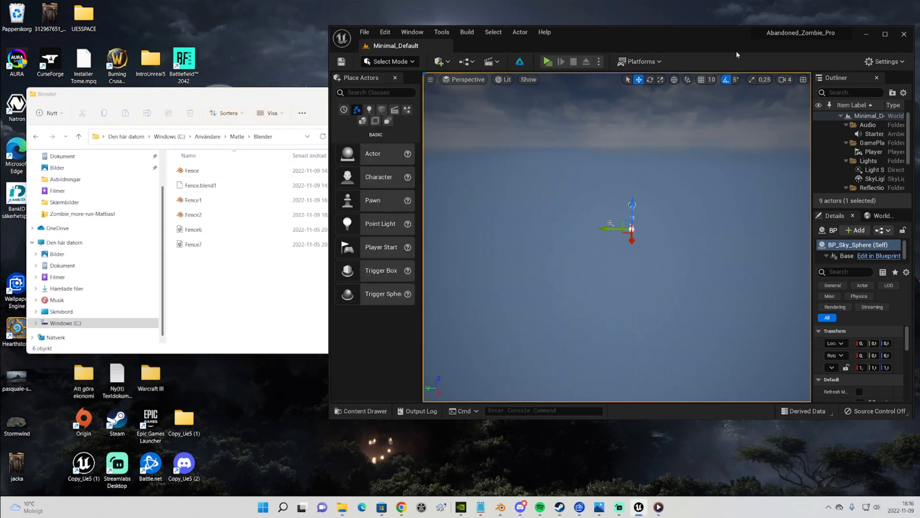
{"action": "key", "text": "ctrl+space"}
{"action": "left_click", "coordinate": [386, 314]}
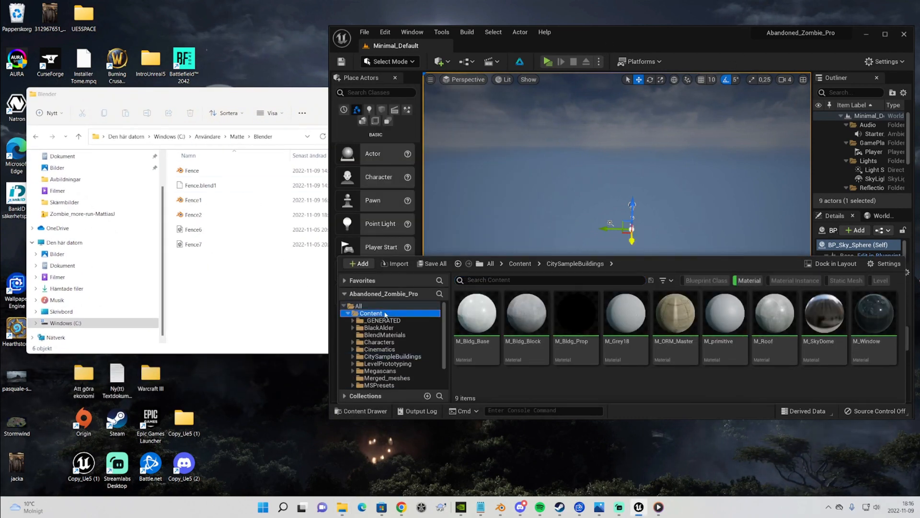
{"action": "left_click", "coordinate": [392, 321]}
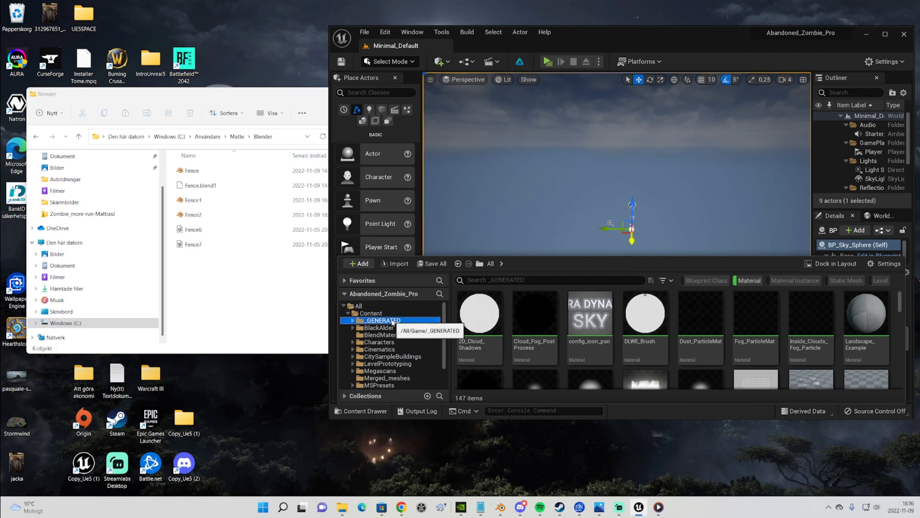
{"action": "left_click", "coordinate": [371, 313]}
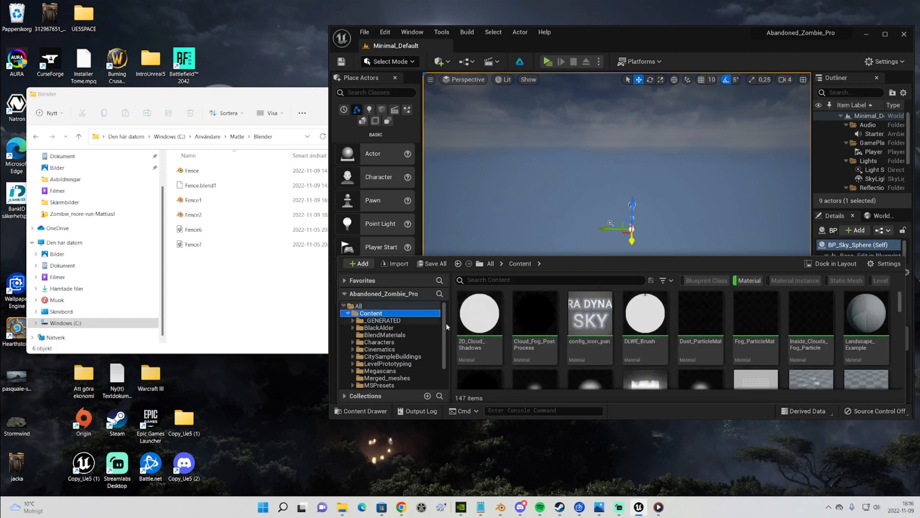
{"action": "left_click", "coordinate": [737, 285]}
{"action": "scroll", "coordinate": [758, 337], "scroll_direction": "down", "scroll_amount": 3}
Create a new folder named AlterMesh inside Content and open it
{"action": "right_click", "coordinate": [742, 351]}
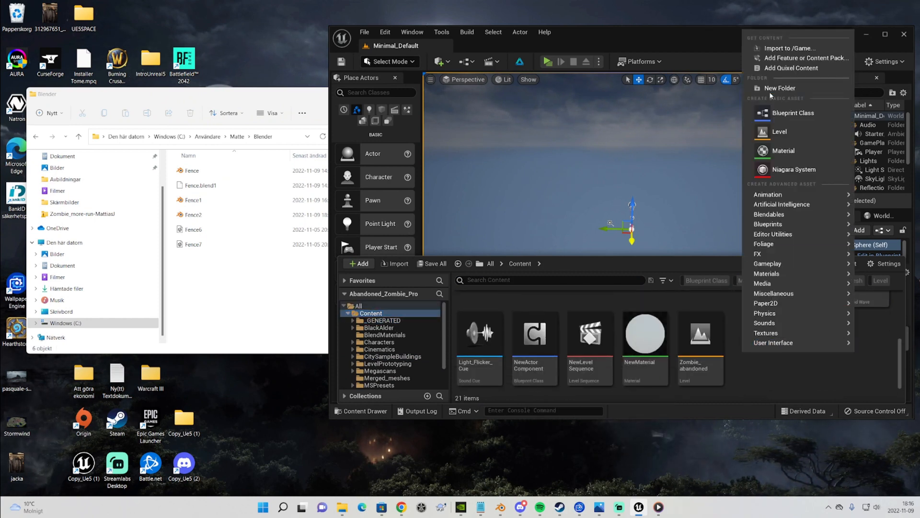
{"action": "left_click", "coordinate": [769, 88]}
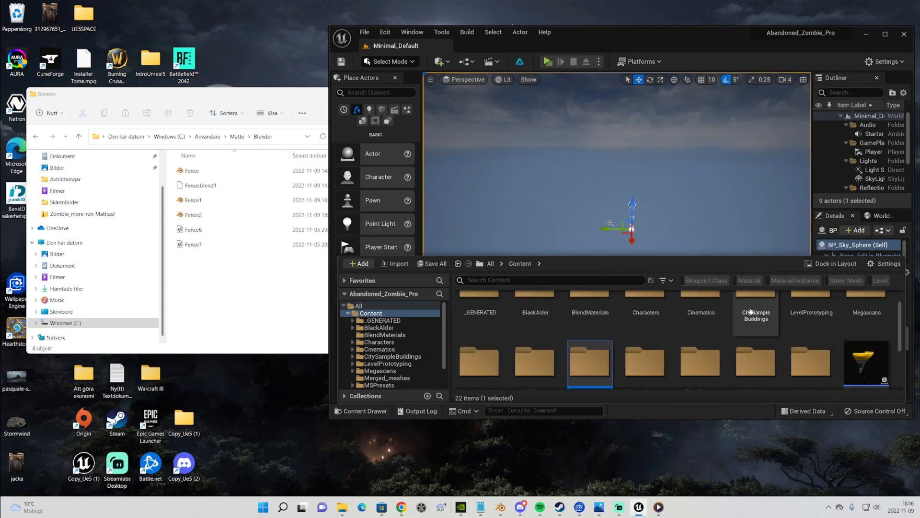
{"action": "type", "text": "A"}
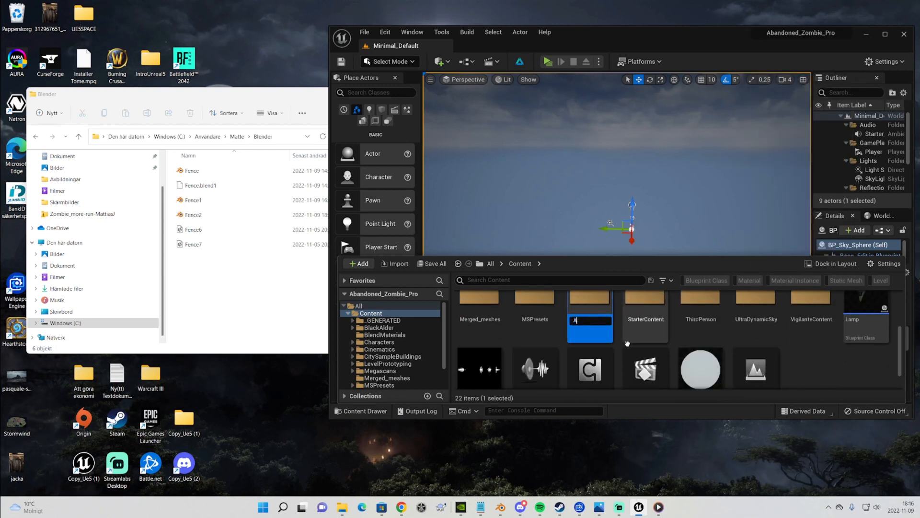
{"action": "type", "text": "lter"}
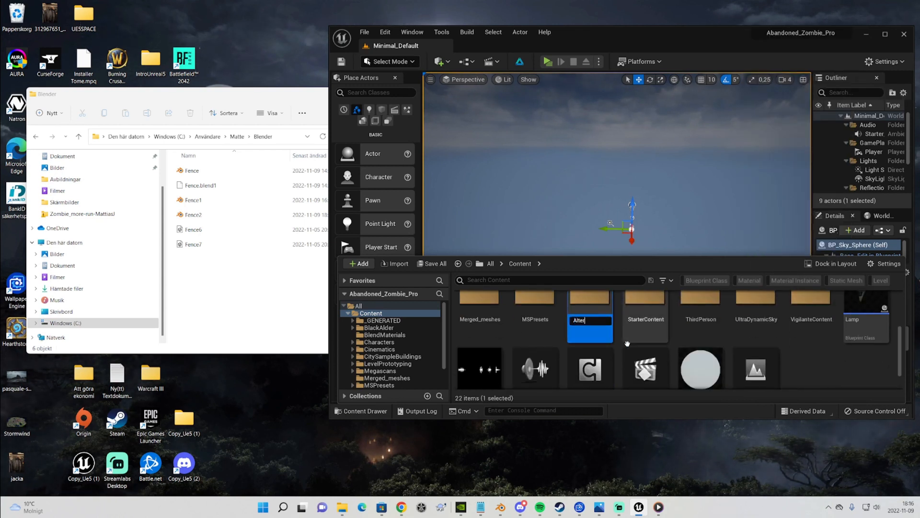
{"action": "type", "text": "nMesh"}
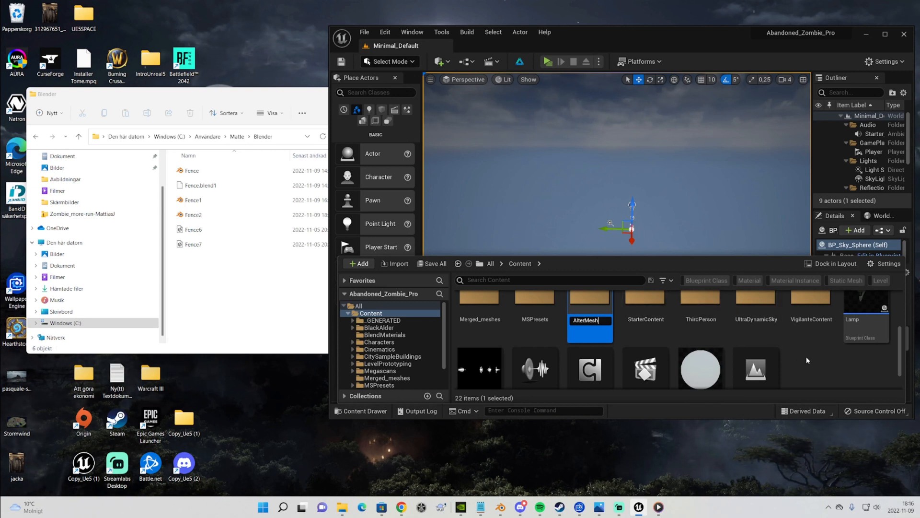
{"action": "key", "text": "Return"}
{"action": "double_click", "coordinate": [531, 326]}
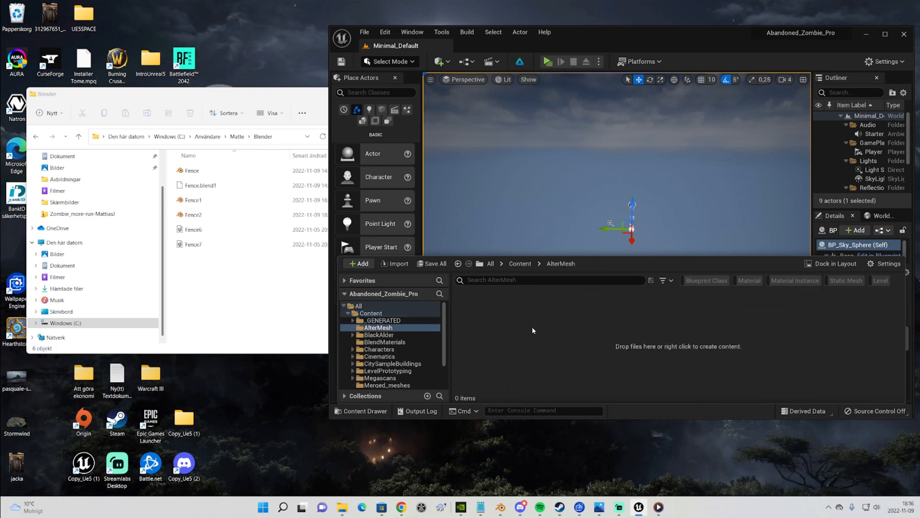
Import Fence2 from the Blender folder in File Explorer into the AlterMesh content folder
{"action": "left_click", "coordinate": [206, 218]}
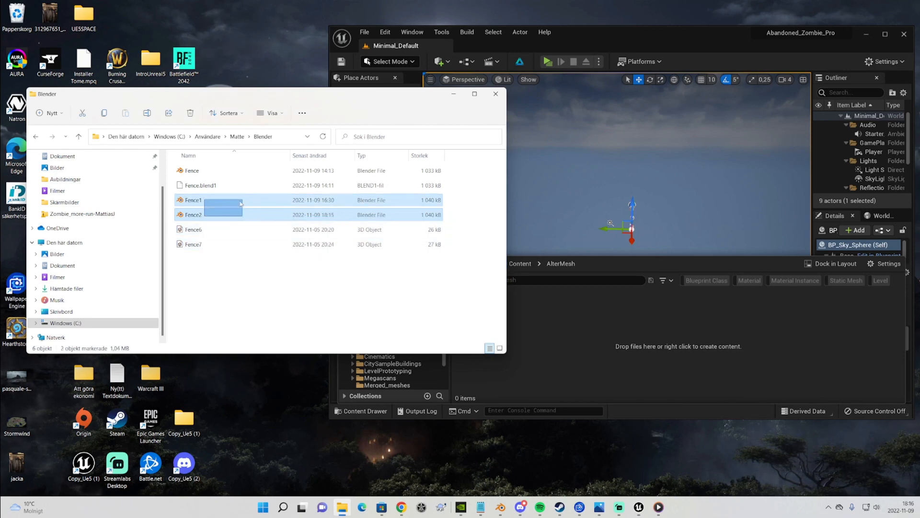
{"action": "left_click_drag", "start_coordinate": [207, 217], "coordinate": [580, 337]}
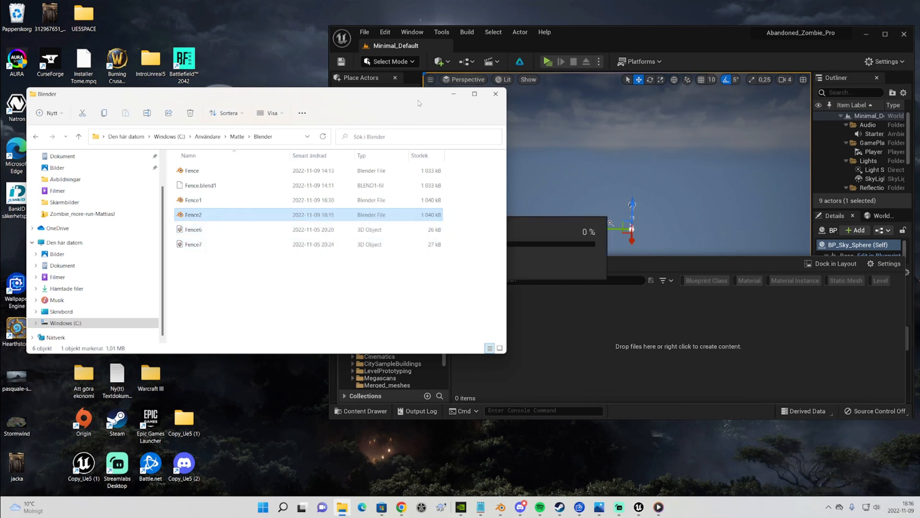
{"action": "left_click_drag", "start_coordinate": [418, 100], "coordinate": [307, 151]}
{"action": "left_click", "coordinate": [361, 411]}
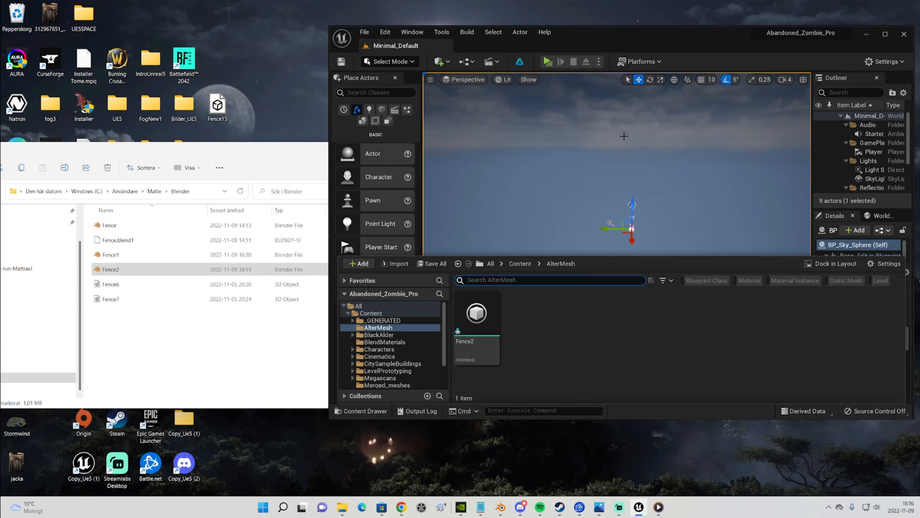
Reposition the Unreal Editor window and enlarge the Content Drawer
{"action": "left_click_drag", "start_coordinate": [646, 48], "coordinate": [539, 64]}
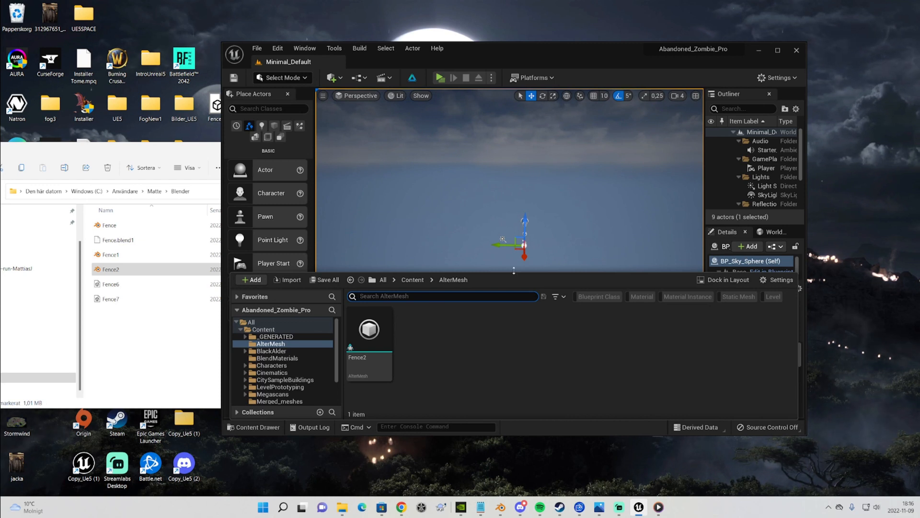
{"action": "left_click_drag", "start_coordinate": [515, 278], "coordinate": [515, 309]}
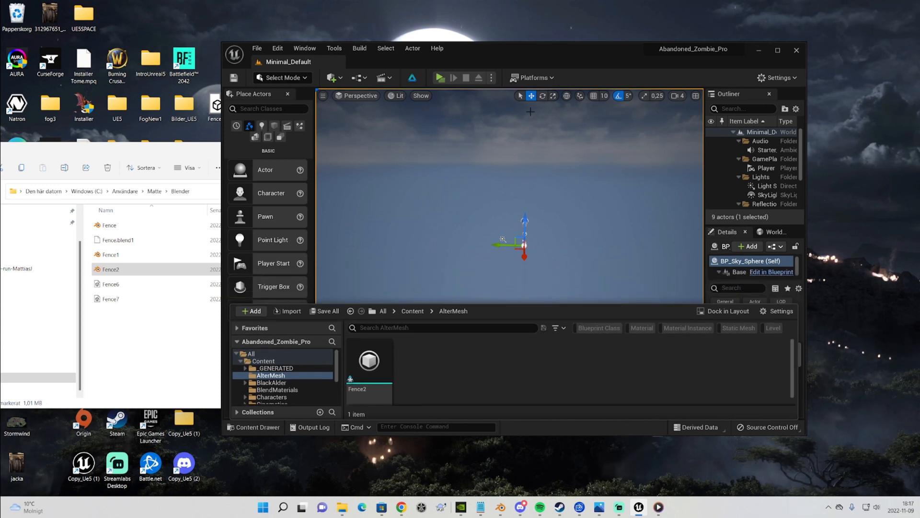
{"action": "left_click_drag", "start_coordinate": [511, 56], "coordinate": [539, 54]}
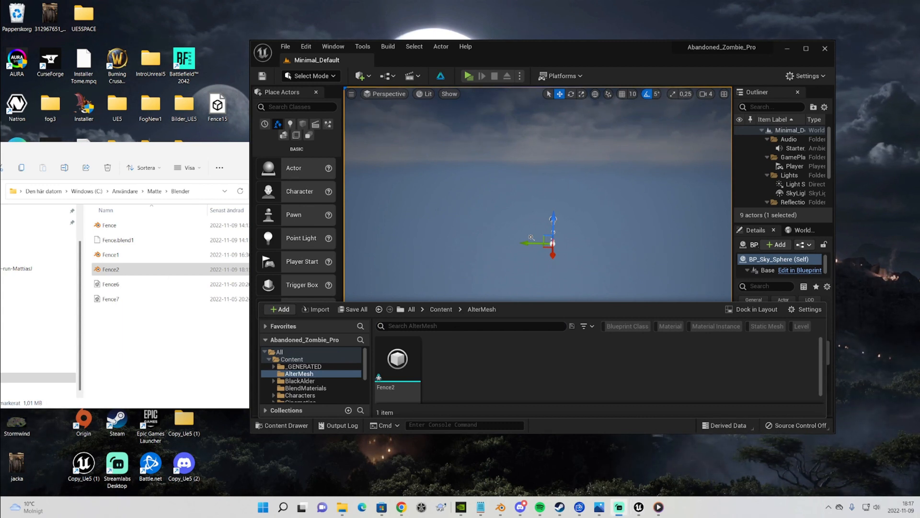
Open Project Settings and search for altermesh to review the AlterMesh plugin's Blender executable path
{"action": "left_click_drag", "start_coordinate": [547, 63], "coordinate": [560, 55]}
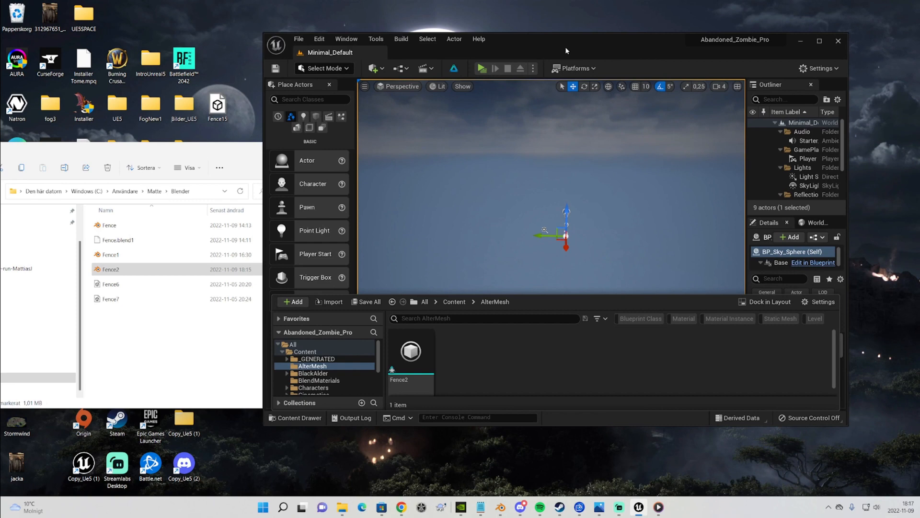
{"action": "left_click", "coordinate": [319, 39]}
{"action": "left_click", "coordinate": [371, 176]}
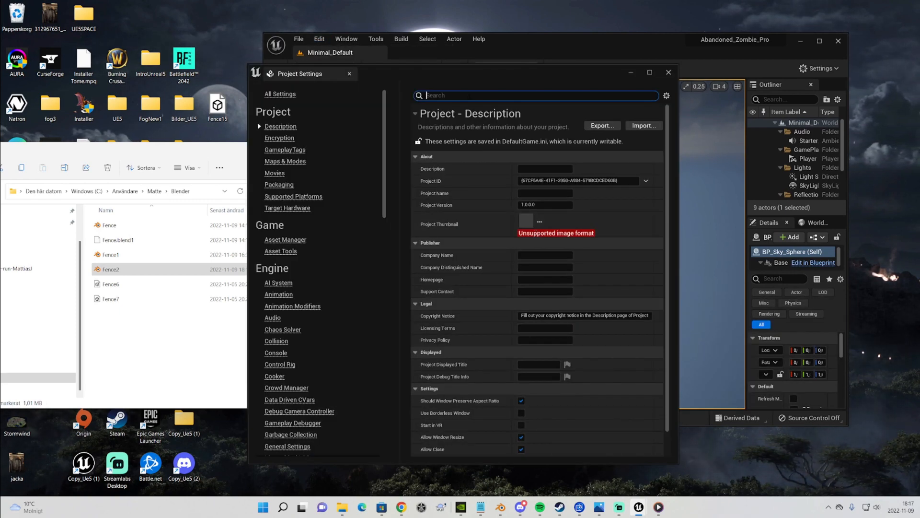
{"action": "type", "text": "altermesh"}
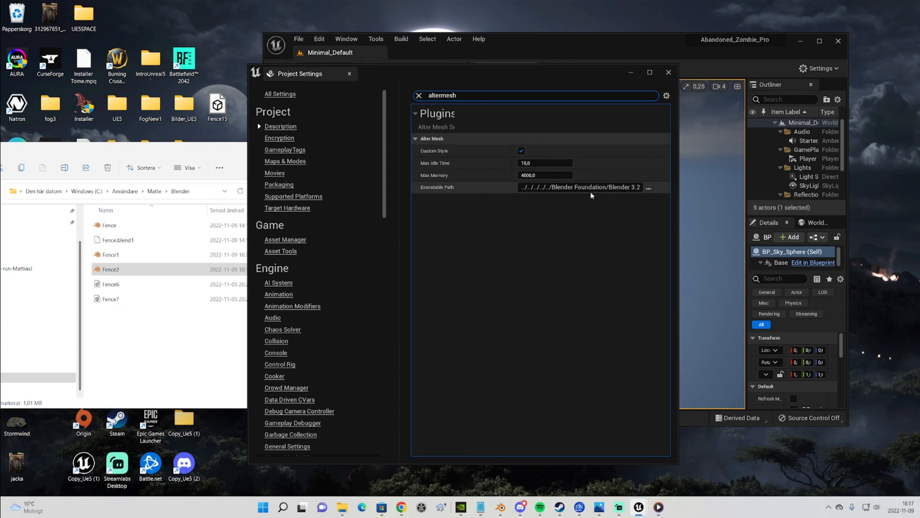
{"action": "left_click", "coordinate": [667, 72]}
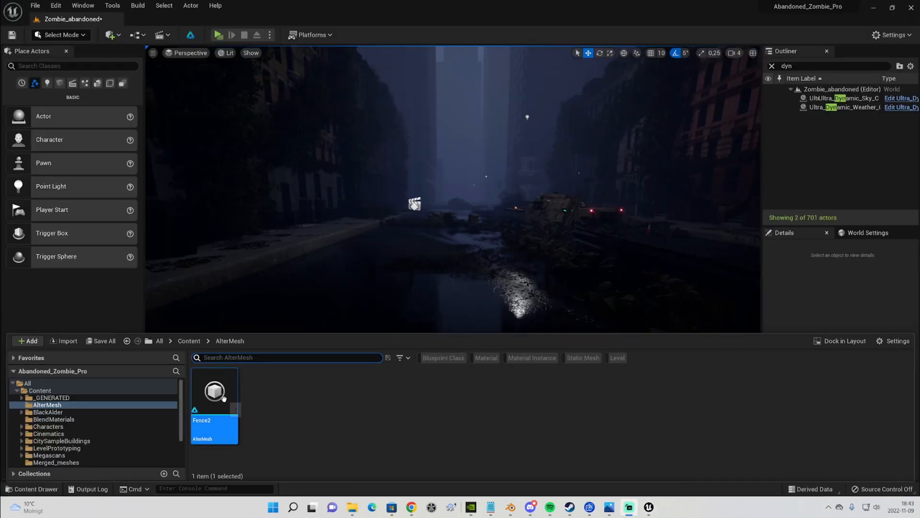
Place the Fence2 asset into the street level and rotate it about -90 degrees around the vertical axis
{"action": "left_click_drag", "start_coordinate": [224, 398], "coordinate": [362, 319]}
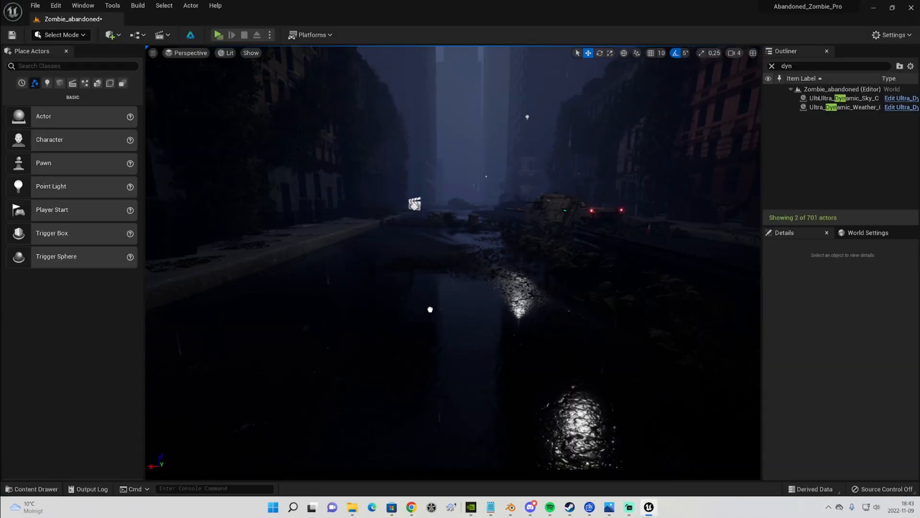
{"action": "left_click_drag", "start_coordinate": [427, 315], "coordinate": [427, 315]}
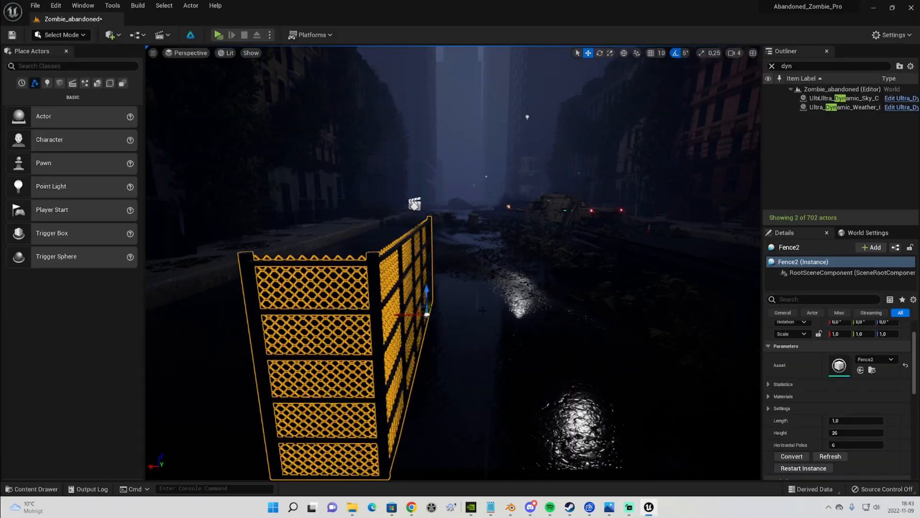
{"action": "key", "text": "e"}
{"action": "left_click_drag", "start_coordinate": [455, 319], "coordinate": [331, 315]}
{"action": "key", "text": "w"}
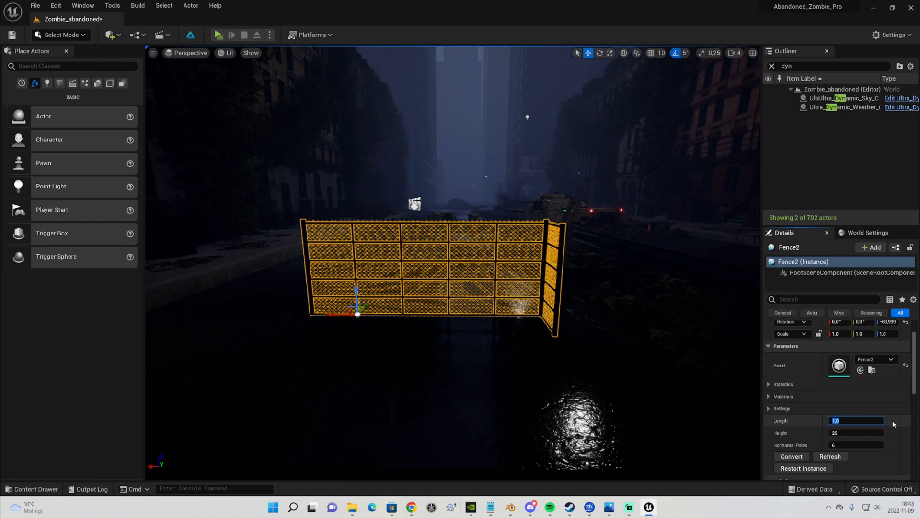
Set the fence's Length parameter to 3
{"action": "type", "text": "2"}
{"action": "key", "text": "Return"}
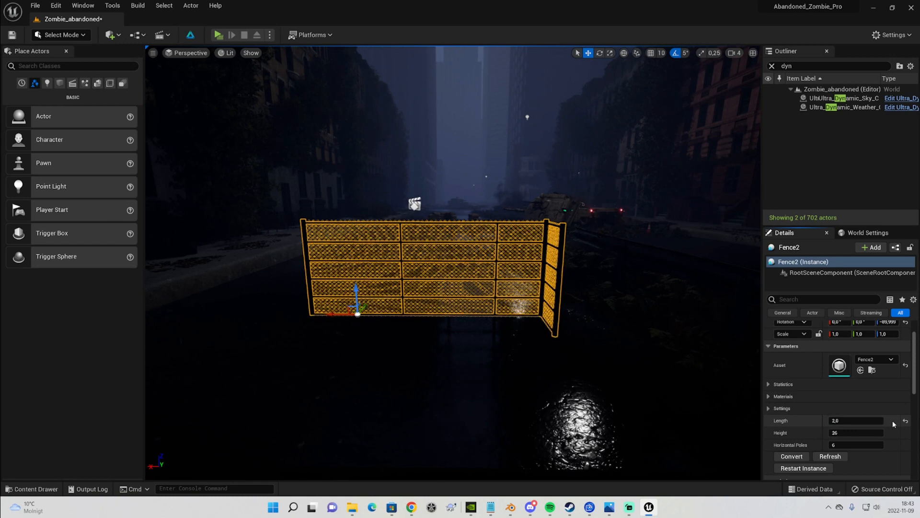
{"action": "type", "text": "3"}
{"action": "key", "text": "Return"}
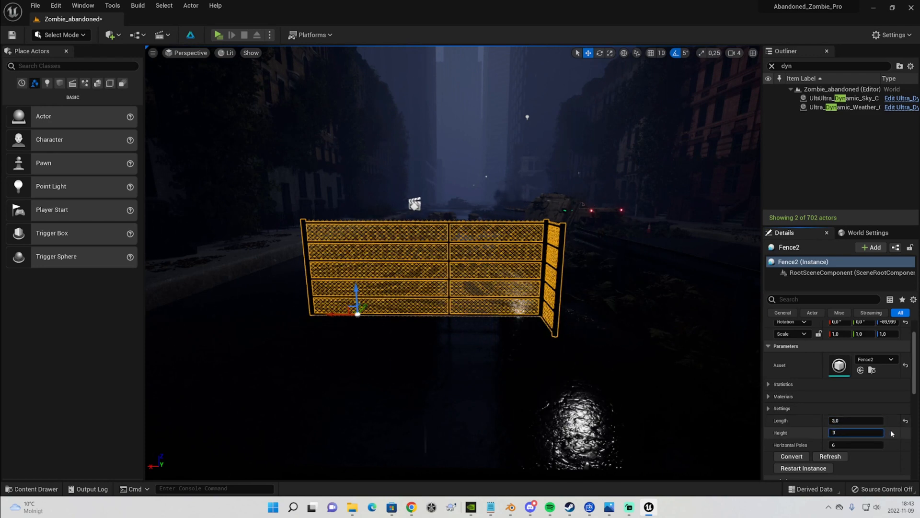
Set the fence's Height parameter to 24 and its Horizontal Poles to 3
{"action": "key", "text": "Return"}
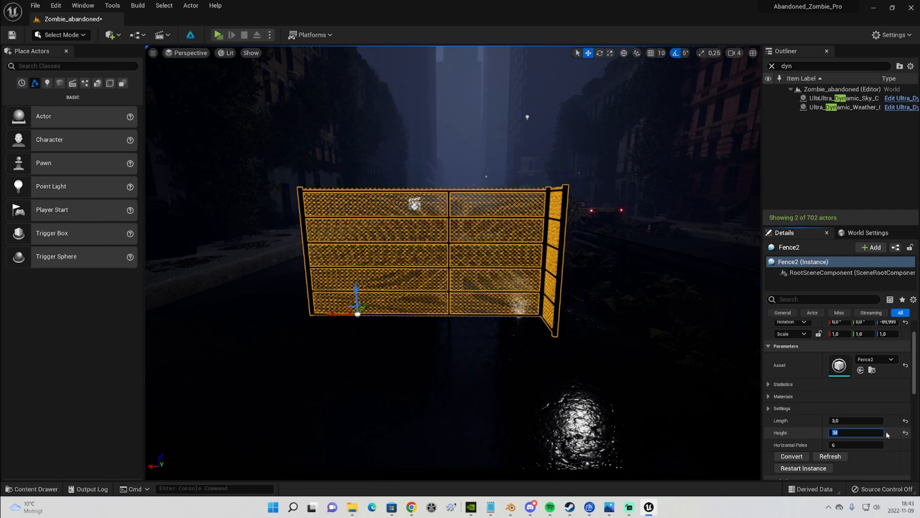
{"action": "key", "text": "Return"}
{"action": "type", "text": "24"}
{"action": "key", "text": "Return"}
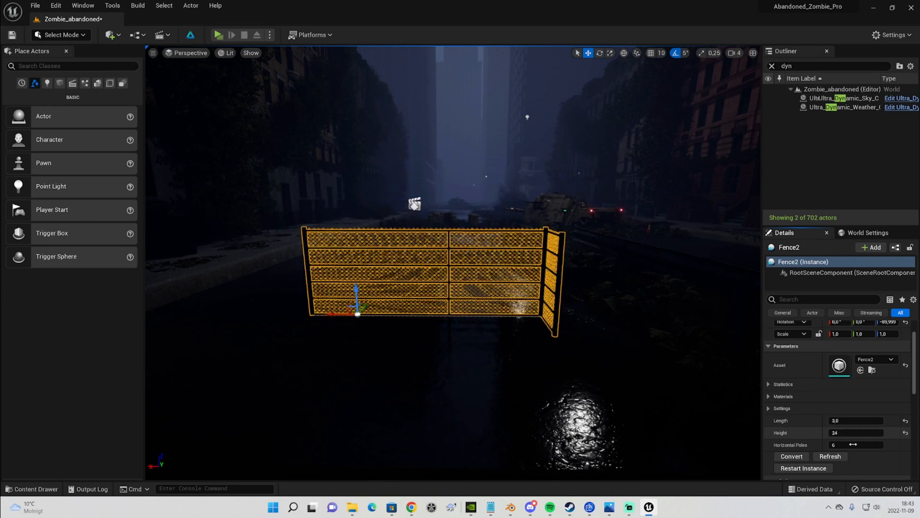
{"action": "left_click", "coordinate": [882, 445]}
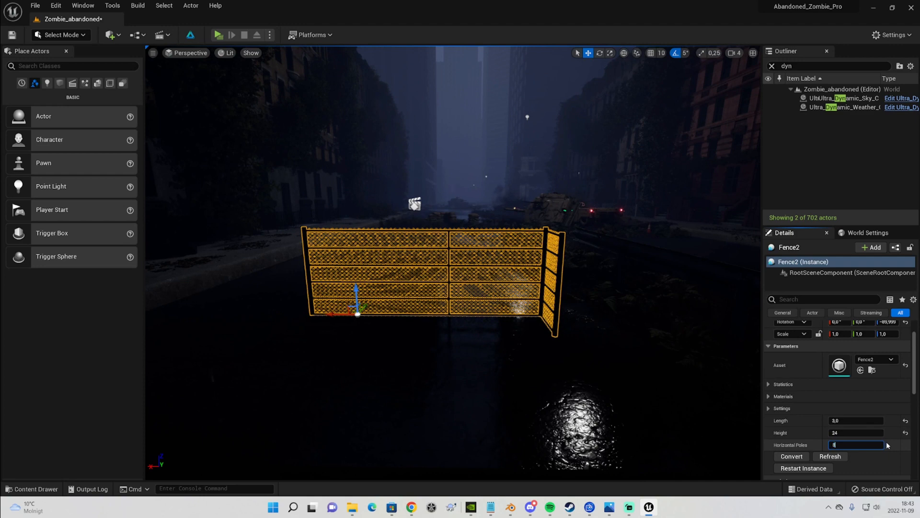
{"action": "key", "text": "Return"}
{"action": "type", "text": "3"}
{"action": "key", "text": "Return"}
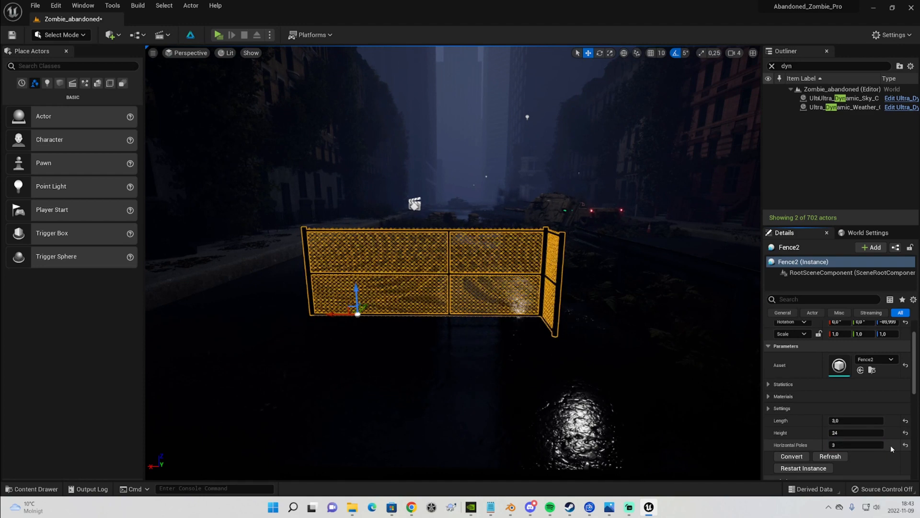
Move the fence toward the right side of the street, undoing an accidental selection of the street box
{"action": "key", "text": "w"}
{"action": "right_click_drag", "start_coordinate": [527, 288], "coordinate": [588, 298]}
{"action": "key", "text": "a"}
{"action": "left_click", "coordinate": [508, 307]}
{"action": "right_click_drag", "start_coordinate": [508, 307], "coordinate": [431, 292]}
{"action": "key", "text": "s"}
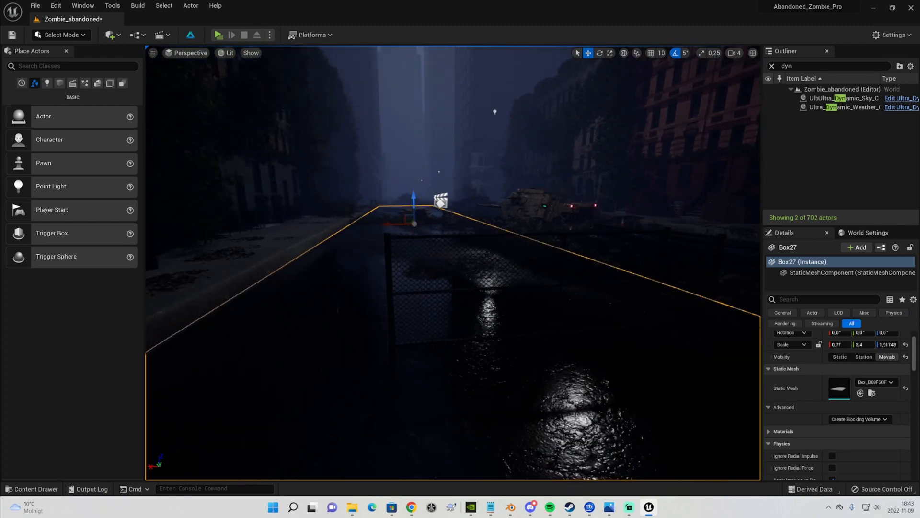
{"action": "key", "text": "ctrl+z"}
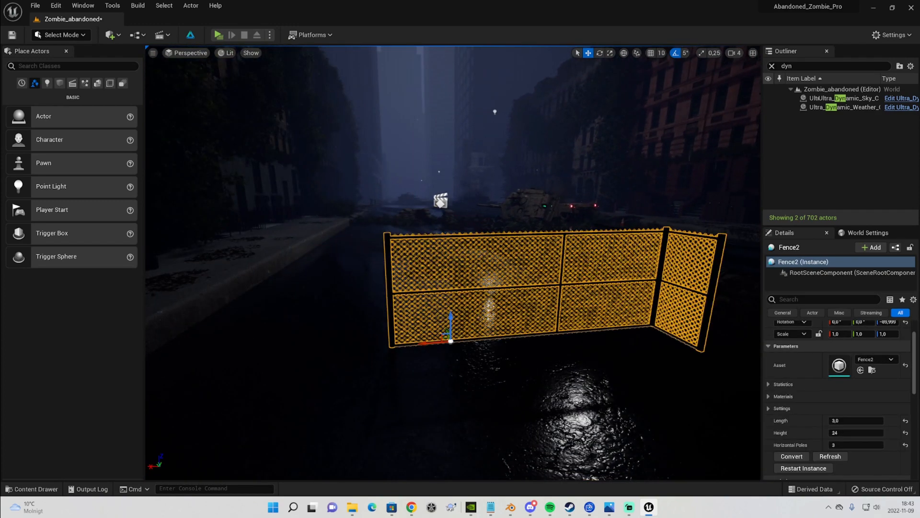
{"action": "left_click", "coordinate": [460, 369]}
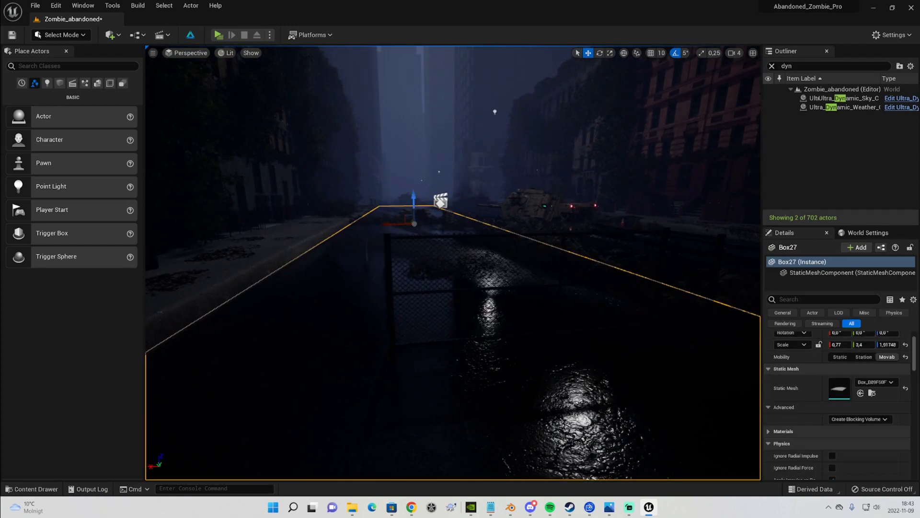
{"action": "key", "text": "s"}
{"action": "right_click_drag", "start_coordinate": [460, 369], "coordinate": [443, 369]}
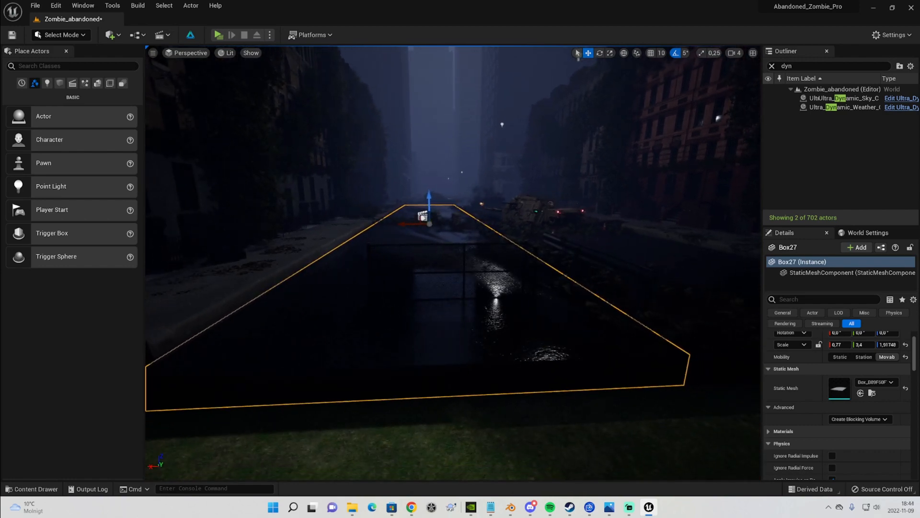